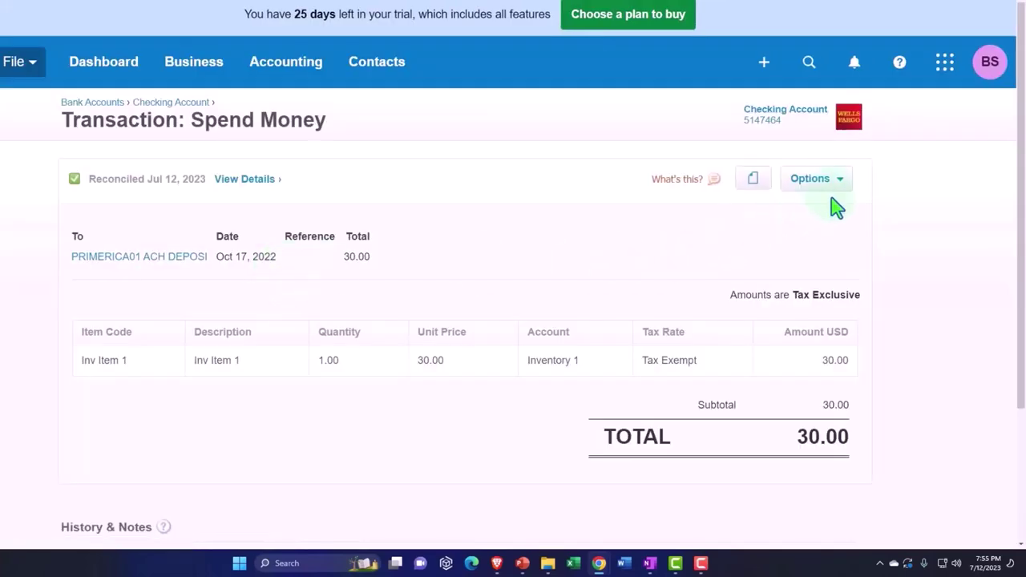
# Step: Remove & Redo the reconciled 30.00 Primerica spend-money transaction from Oct 17, 2022
pyautogui.click(833, 186)
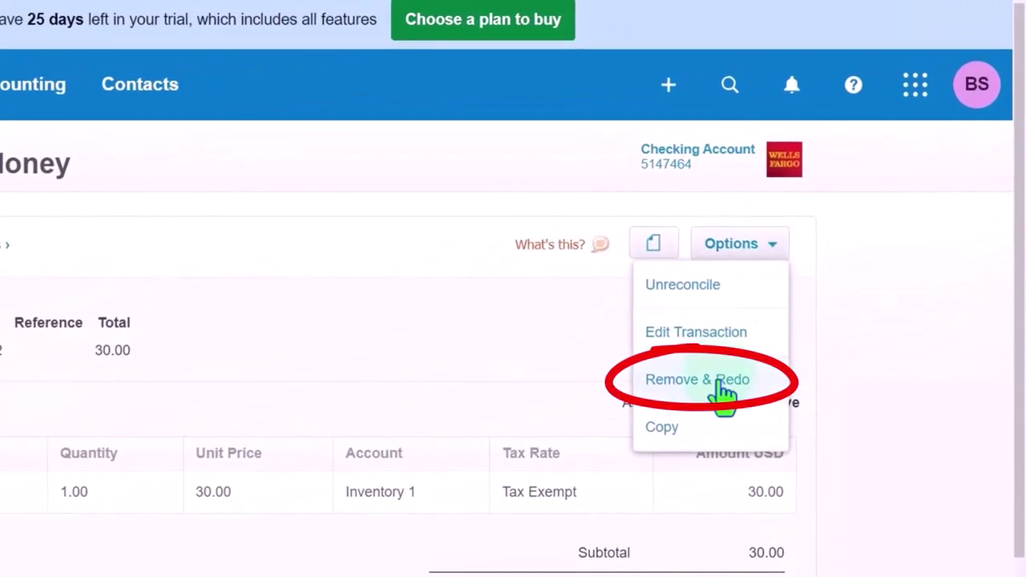
pyautogui.click(724, 385)
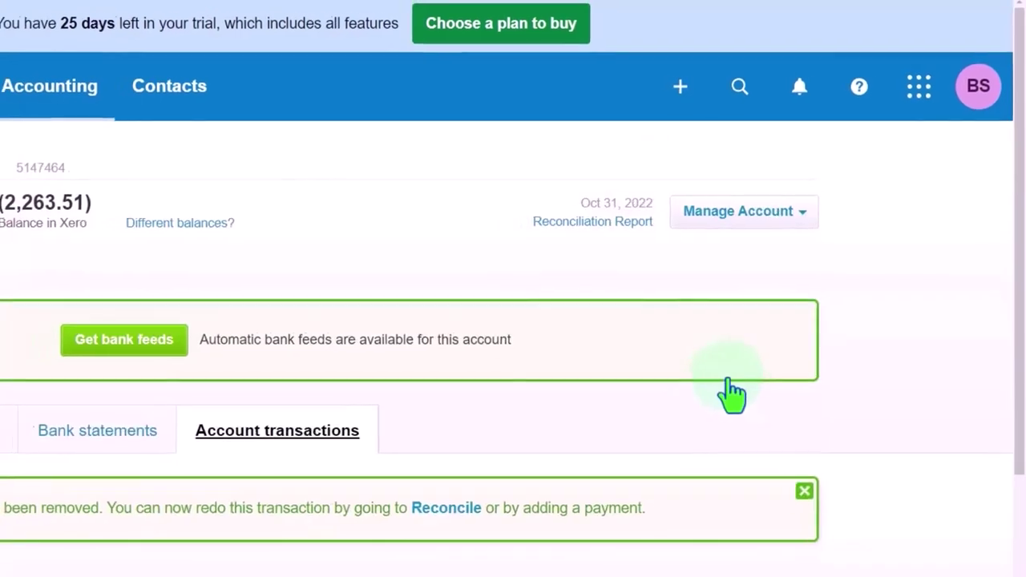
pyautogui.scroll(-3, 706, 409)
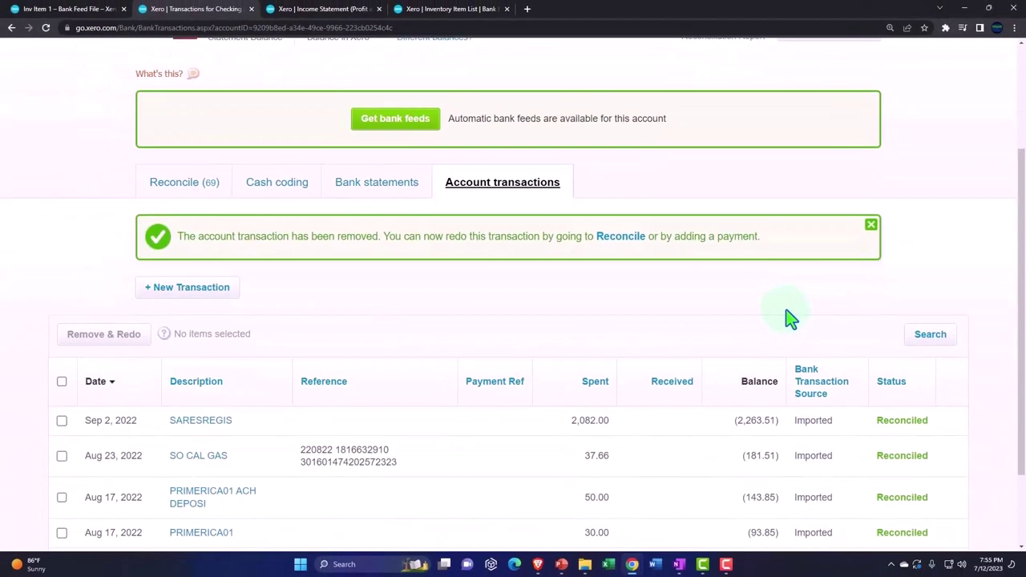
pyautogui.scroll(-2, 790, 319)
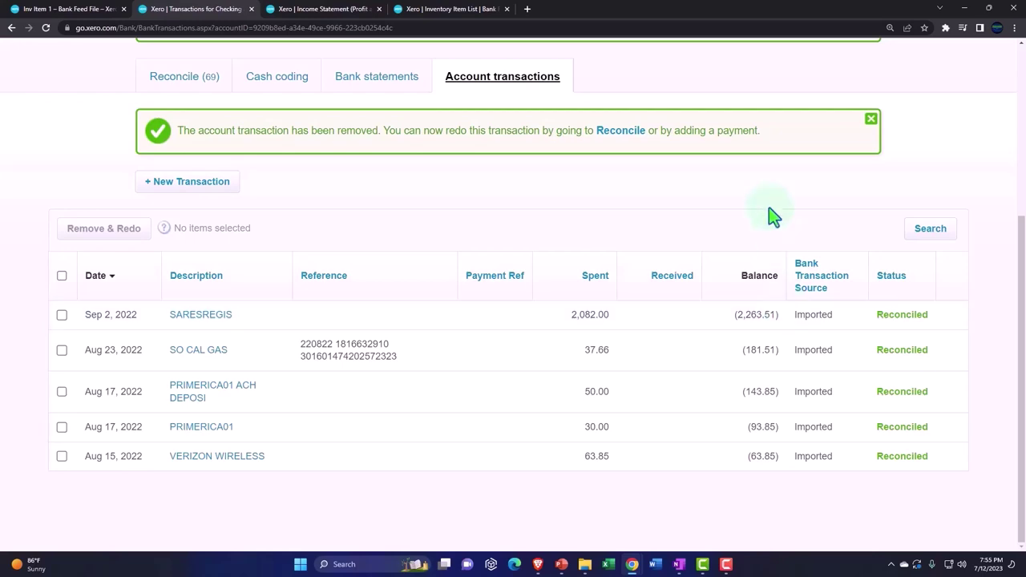
pyautogui.scroll(3, 601, 238)
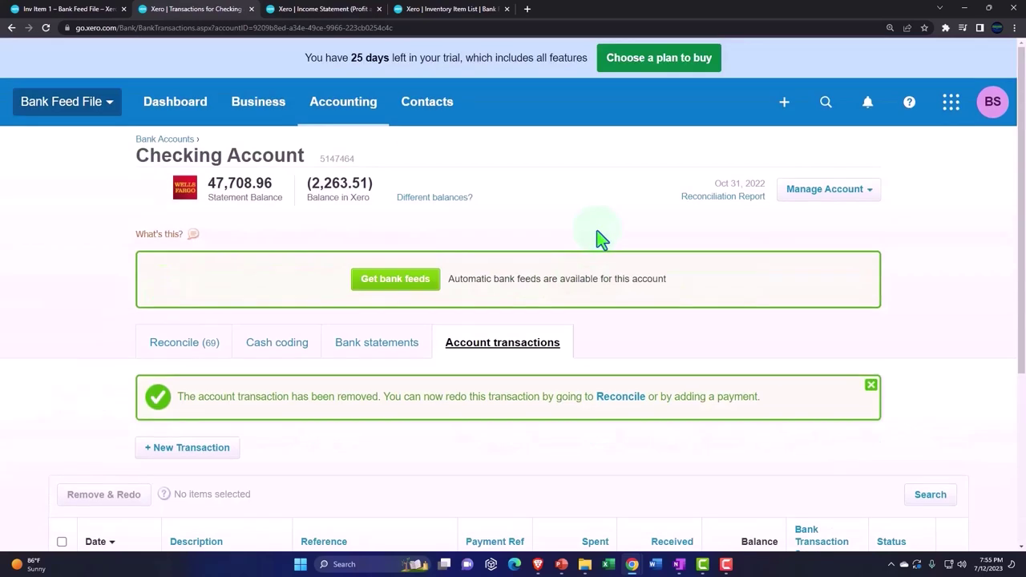
# Step: Open the Checking Account's Account Transactions and show the Reconcile (69) list
pyautogui.click(335, 112)
pyautogui.click(350, 161)
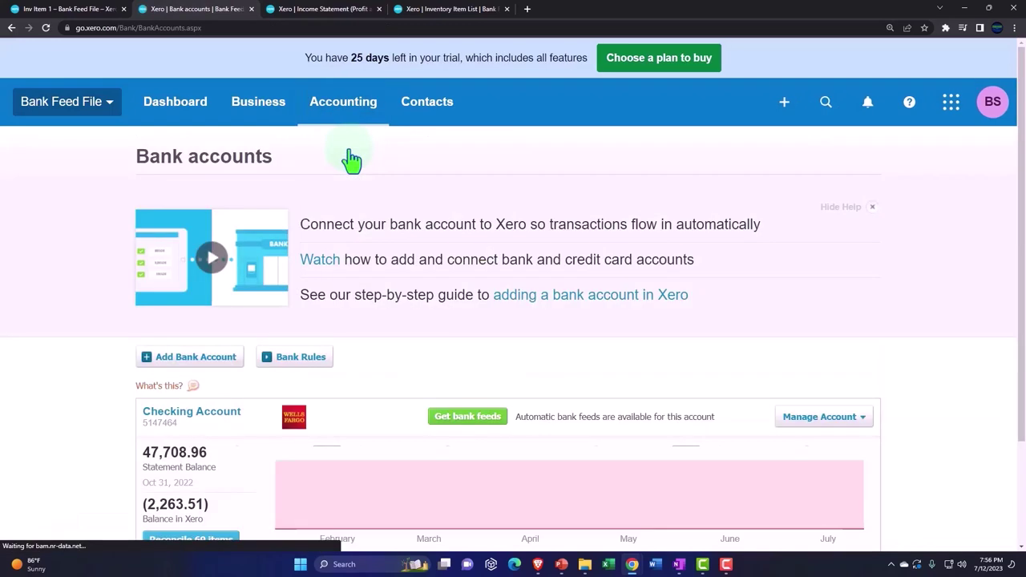
pyautogui.scroll(-2, 349, 273)
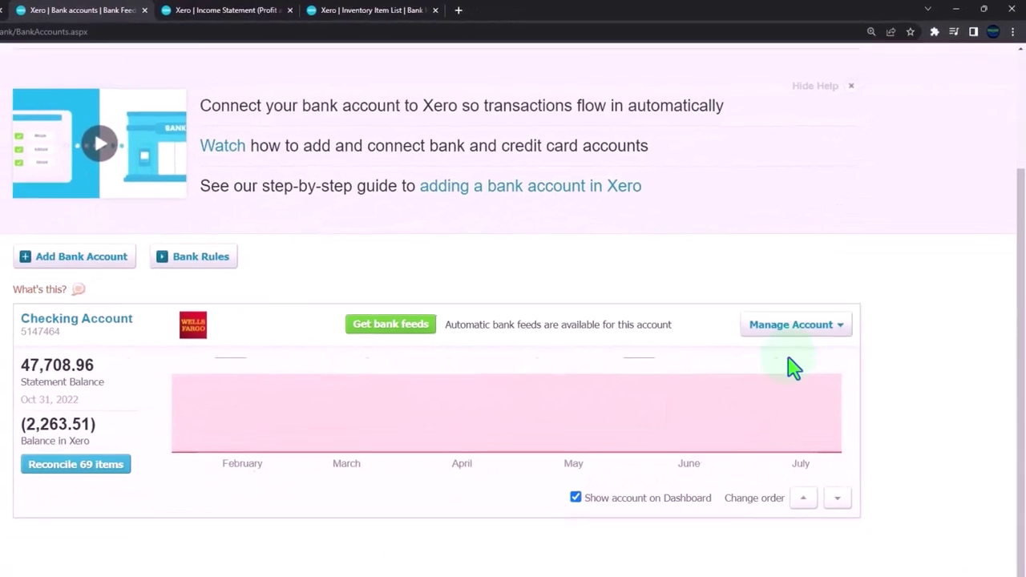
pyautogui.click(793, 325)
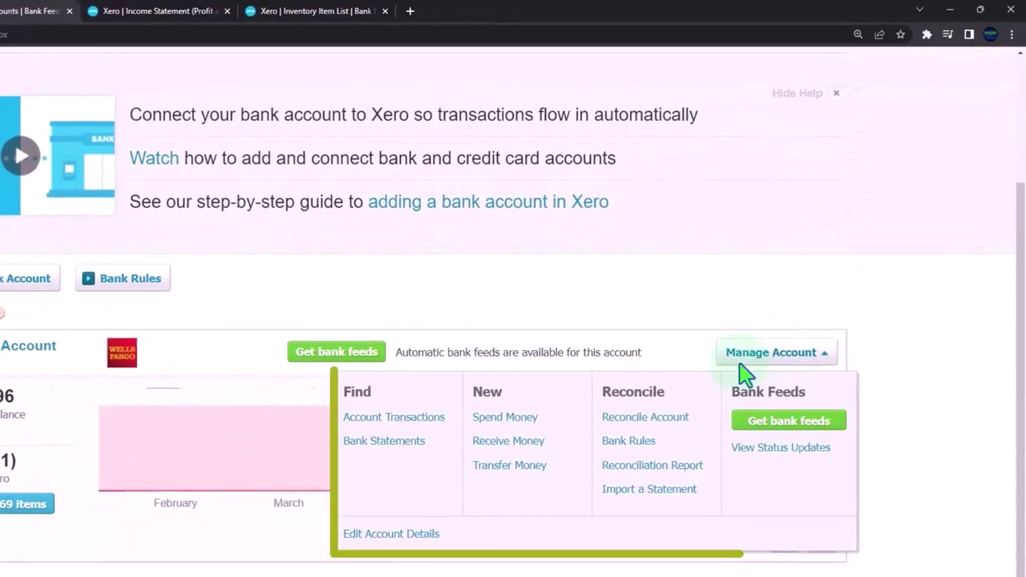
pyautogui.click(464, 398)
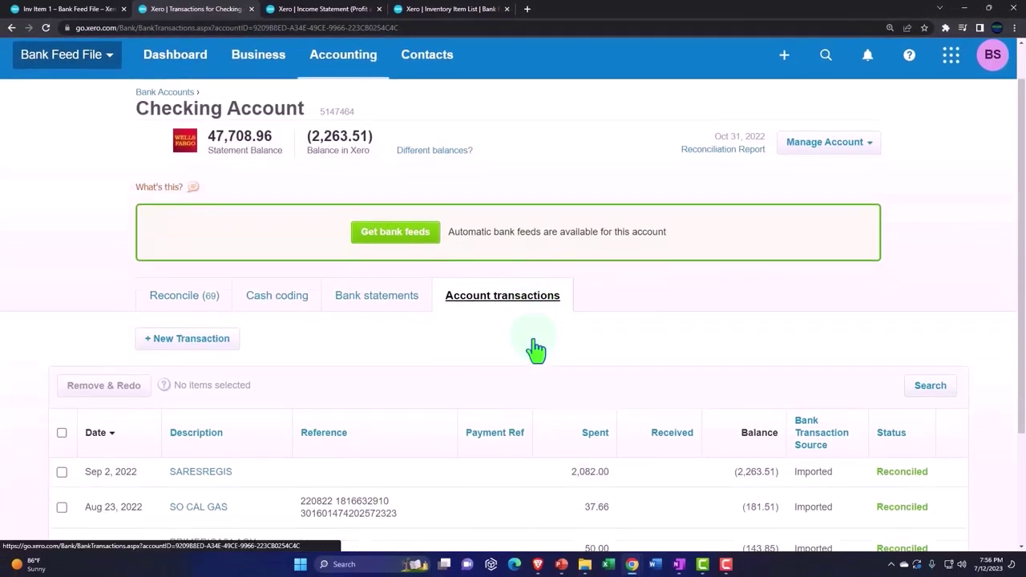
pyautogui.scroll(-1, 535, 350)
pyautogui.click(182, 248)
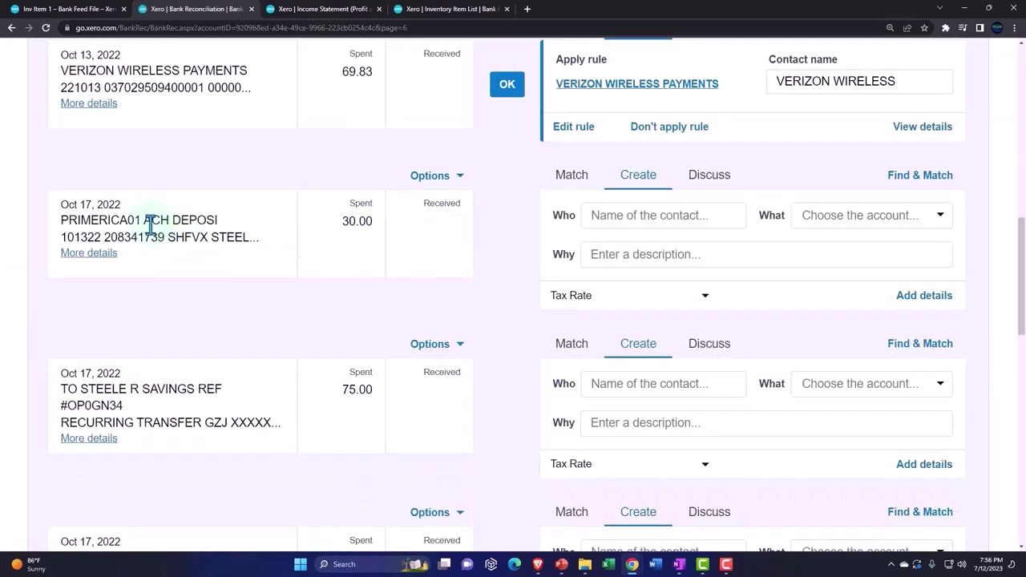
# Step: Start adding details to the Oct 17 Primerica 30.00 bank line
pyautogui.click(89, 254)
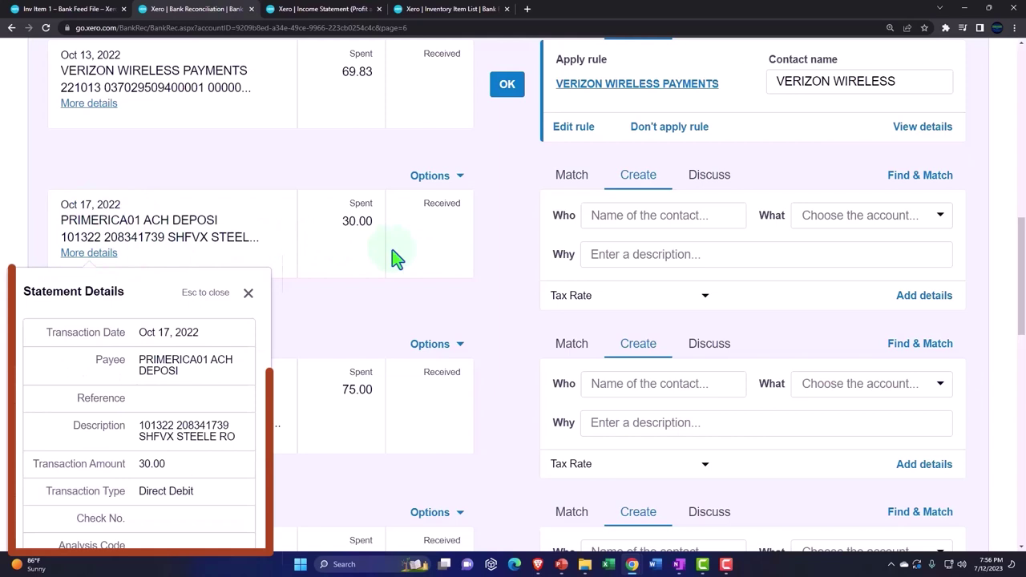
pyautogui.click(916, 303)
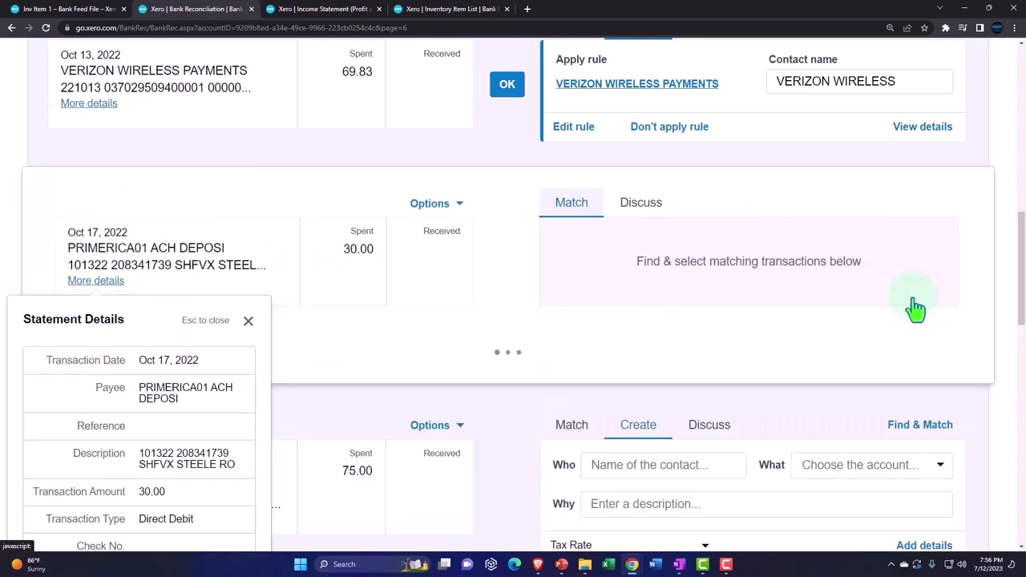
pyautogui.click(248, 320)
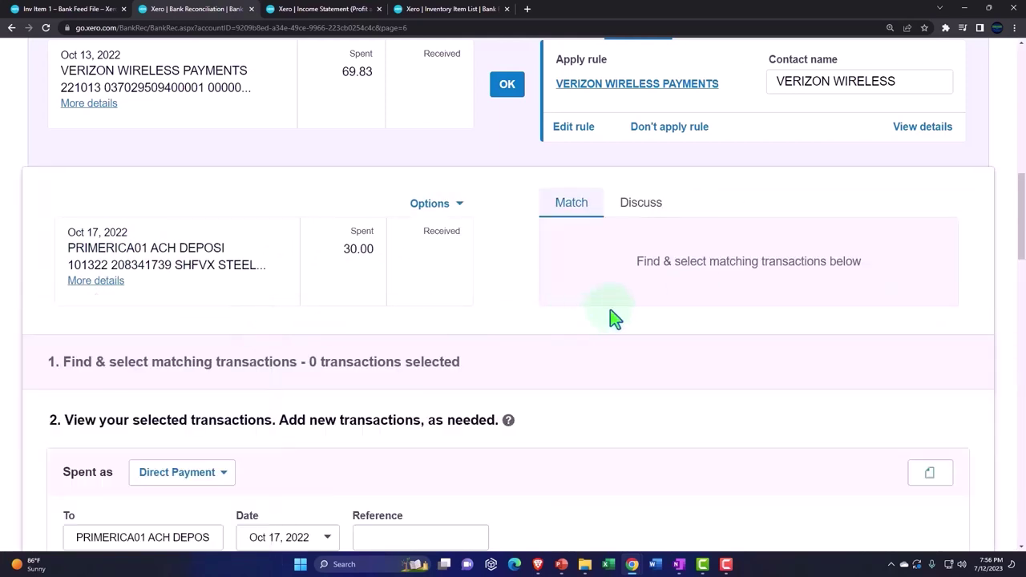
pyautogui.scroll(-4, 612, 311)
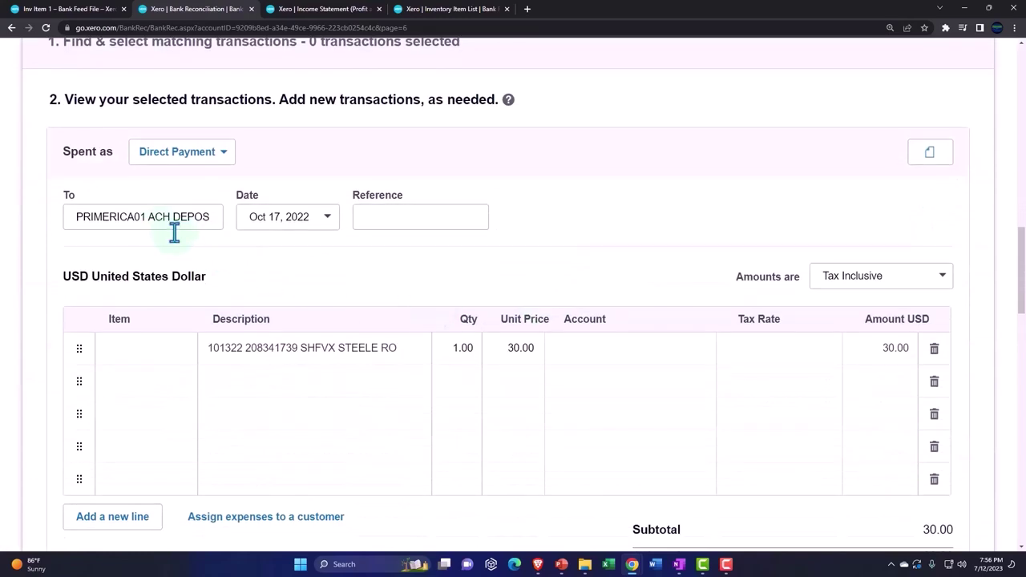
# Step: Code the line to Inv Item 1 (1400 - Inventory Asset) at 30.00 and save the transaction
pyautogui.click(185, 352)
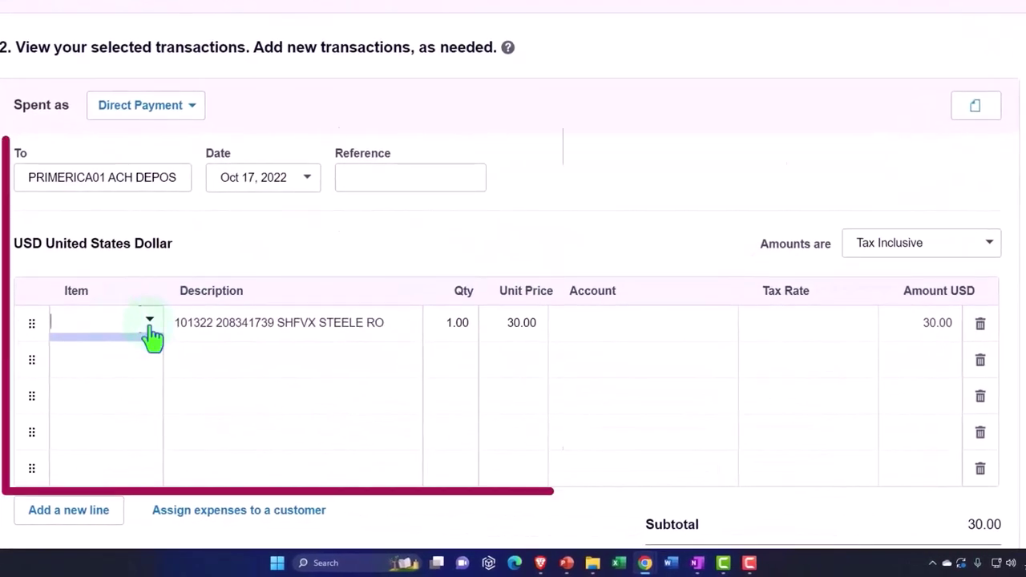
pyautogui.click(151, 322)
pyautogui.click(146, 394)
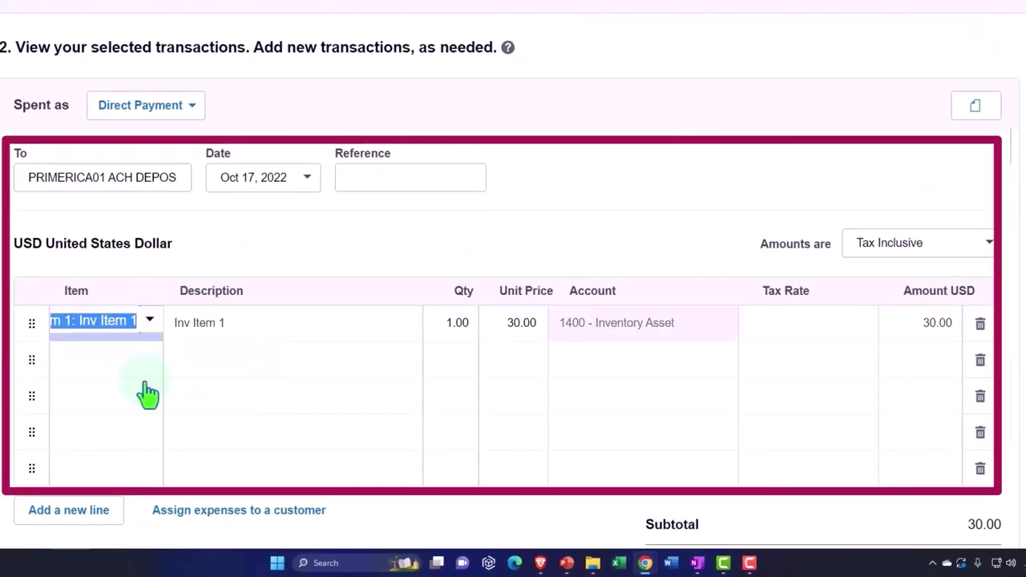
pyautogui.press('Tab')
pyautogui.press('Tab')
pyautogui.press('Tab')
pyautogui.press('Tab')
pyautogui.press('Tab')
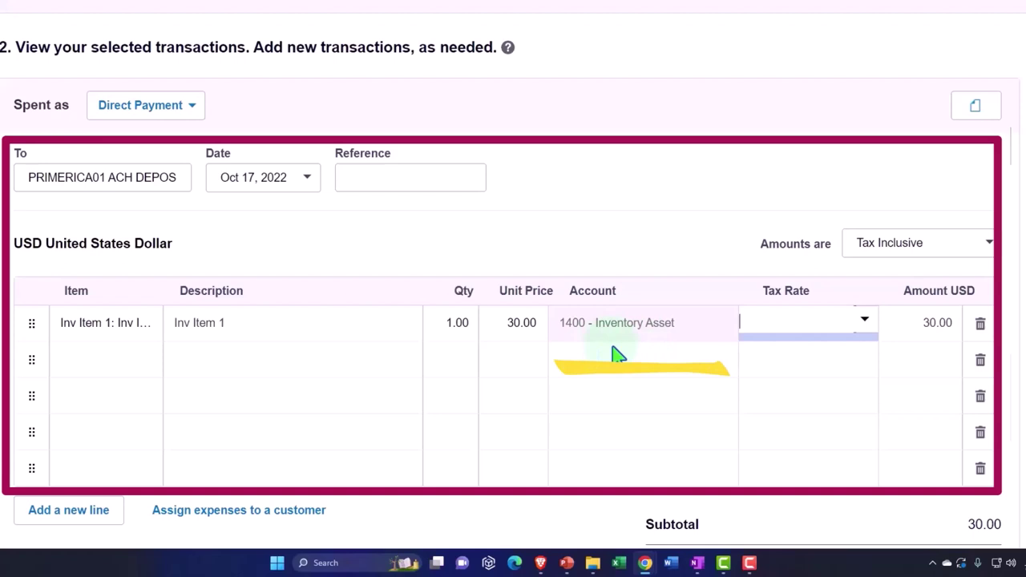
pyautogui.scroll(-1, 617, 355)
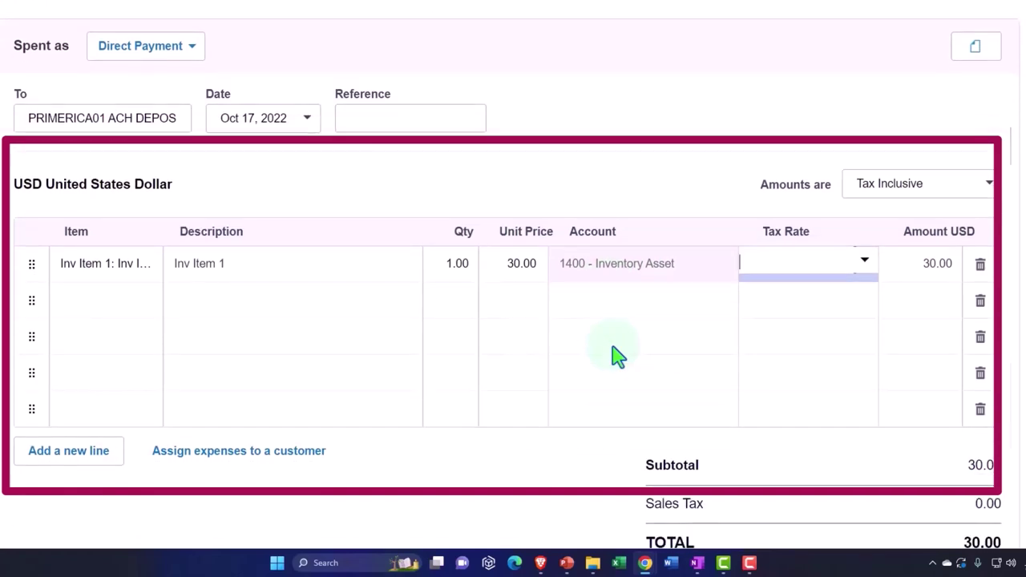
pyautogui.scroll(-1, 617, 355)
pyautogui.scroll(-1, 617, 355)
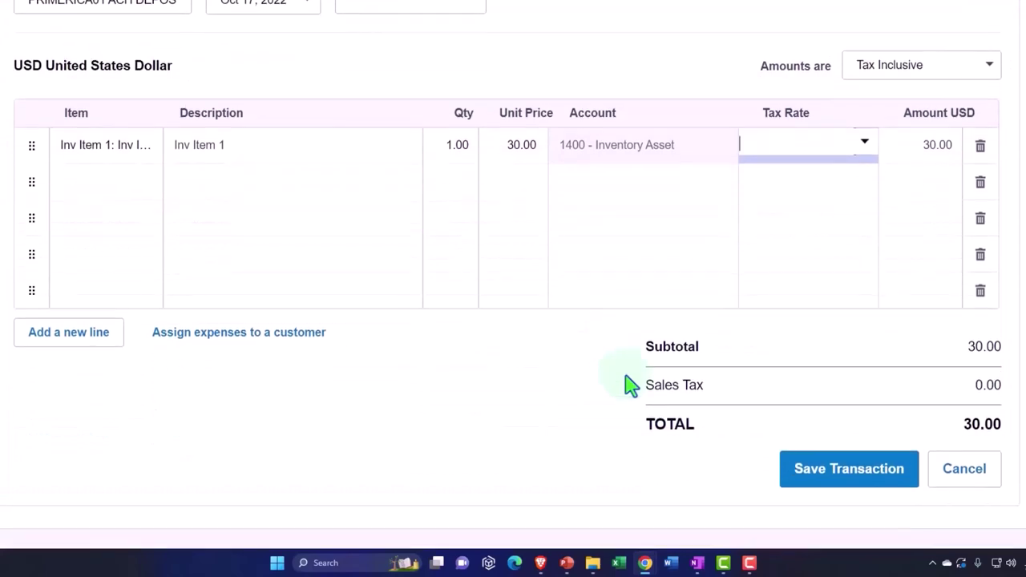
pyautogui.click(811, 481)
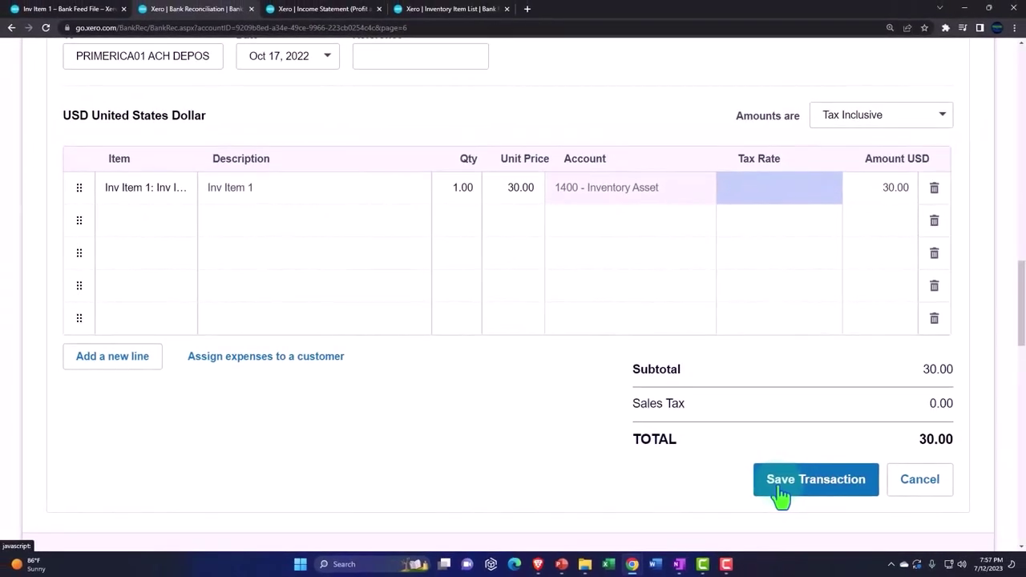
# Step: Set the tax rate to Sales Tax on Imports (0%), save, and reconcile the PRIMERICA 30.00 line
pyautogui.click(774, 489)
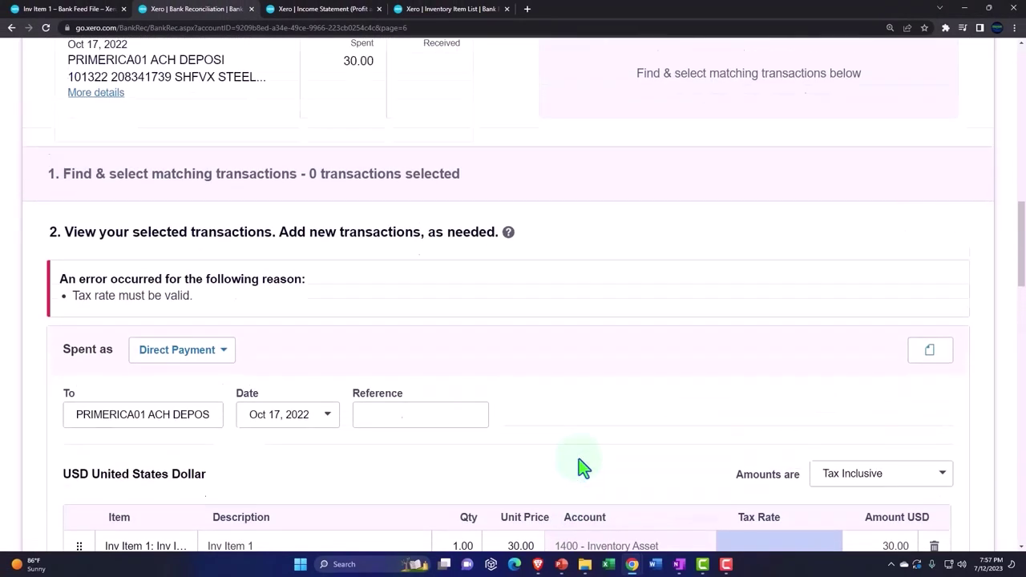
pyautogui.scroll(-3, 583, 469)
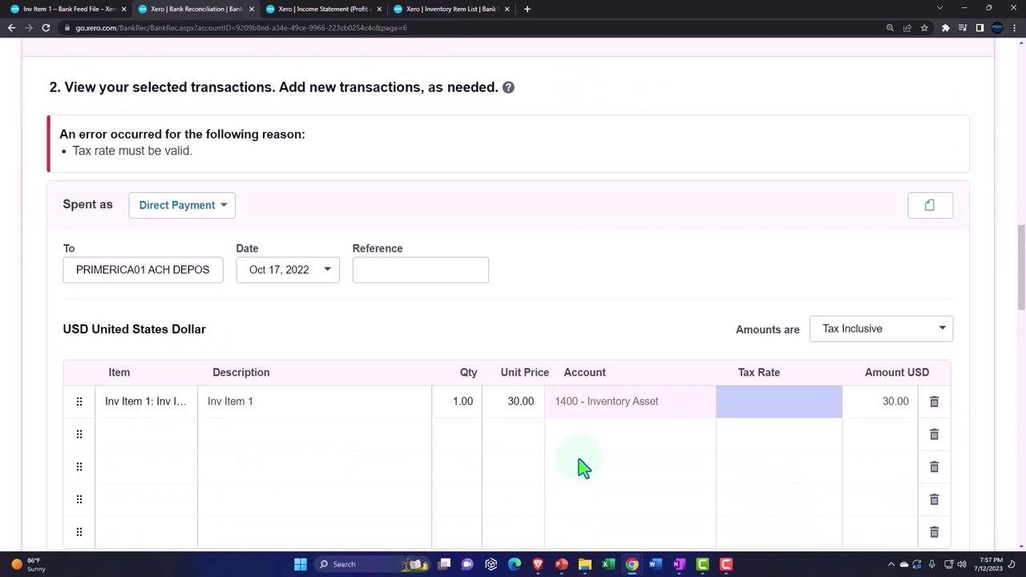
pyautogui.click(831, 402)
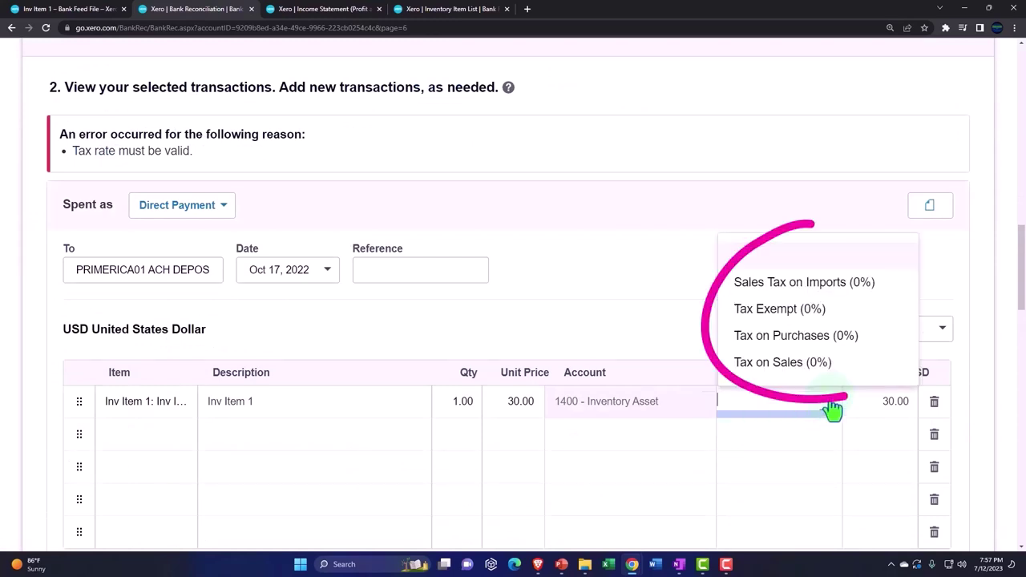
pyautogui.click(805, 288)
pyautogui.scroll(-3, 810, 337)
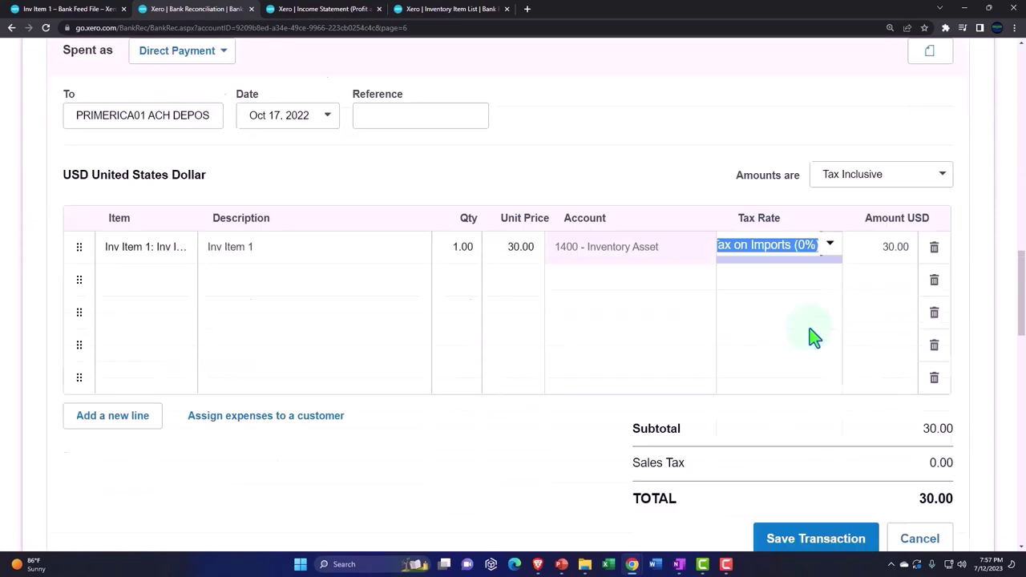
pyautogui.rightClick(821, 489)
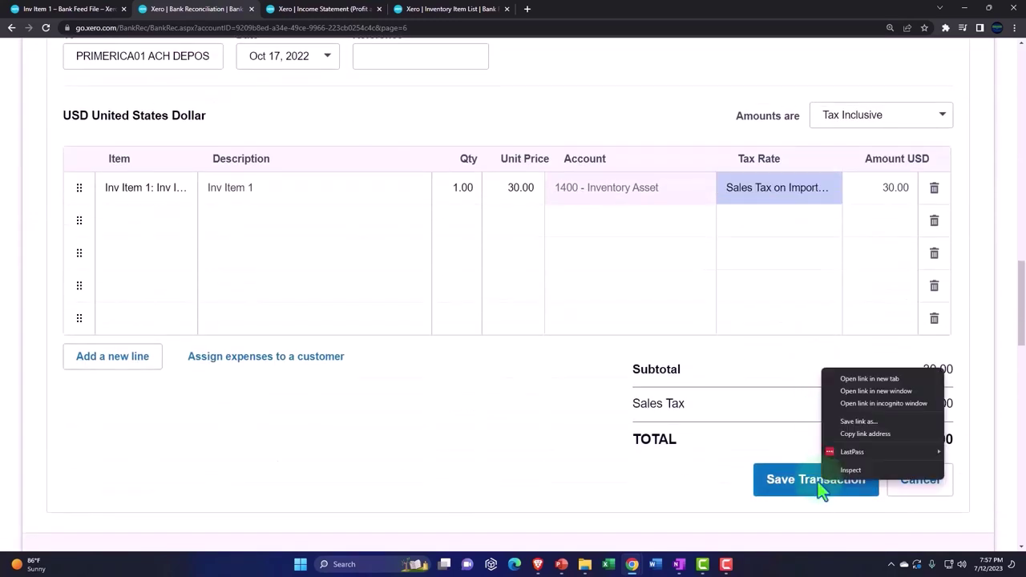
pyautogui.click(771, 482)
pyautogui.scroll(8, 466, 428)
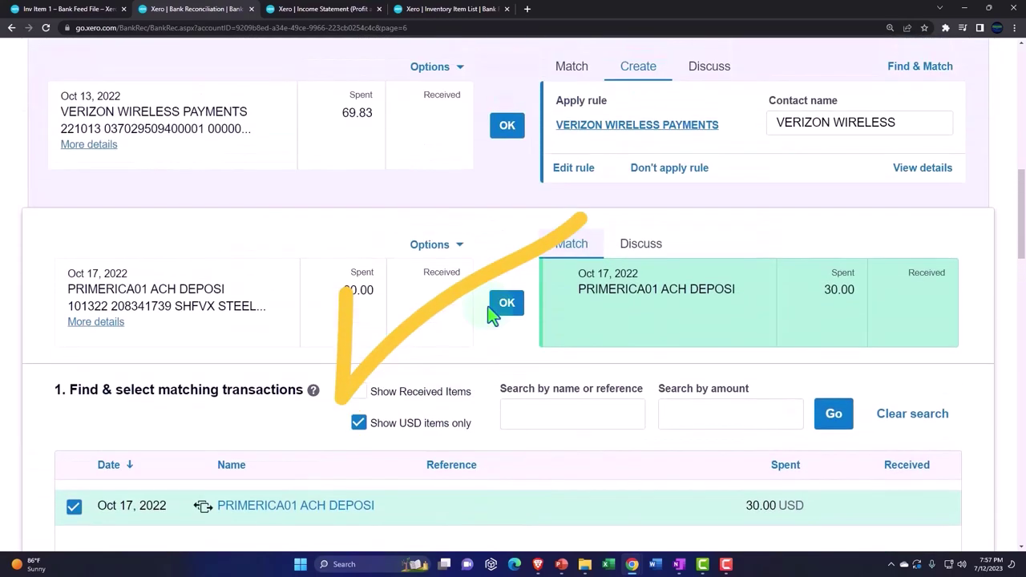
pyautogui.click(493, 316)
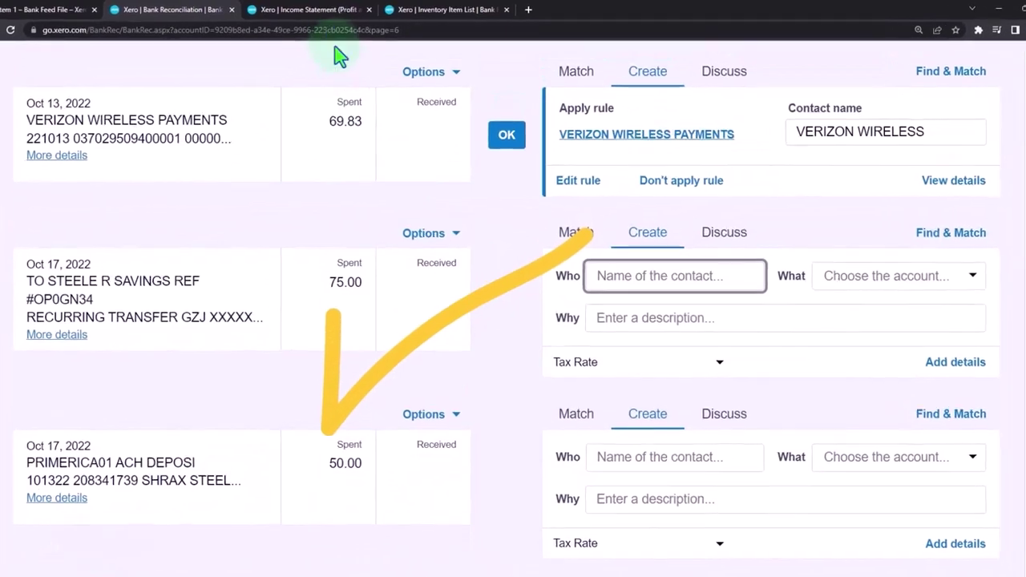
# Step: Update the Income Statement to show COGS 30.00, then return to the Checking Account page
pyautogui.click(312, 12)
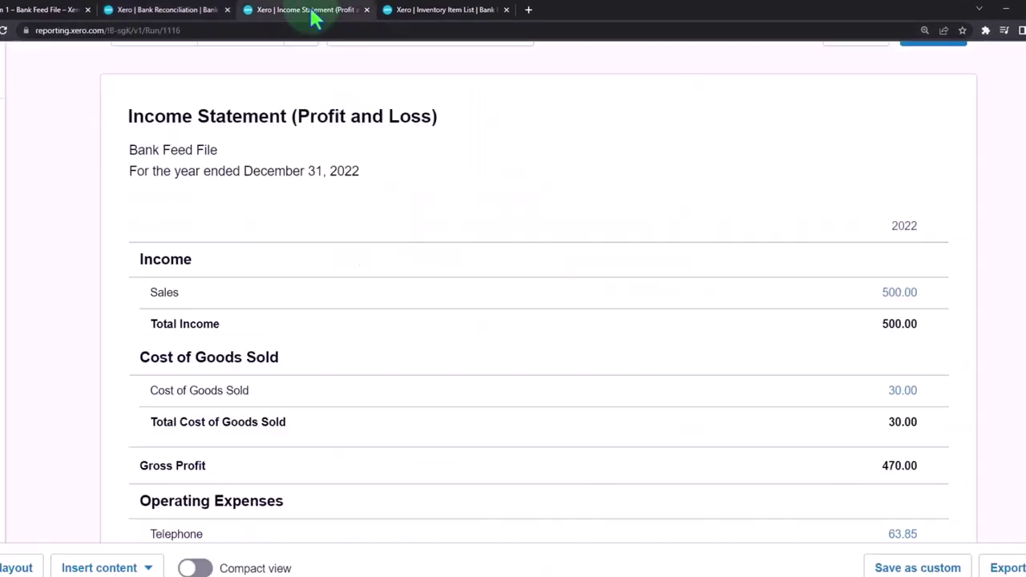
pyautogui.scroll(3, 634, 341)
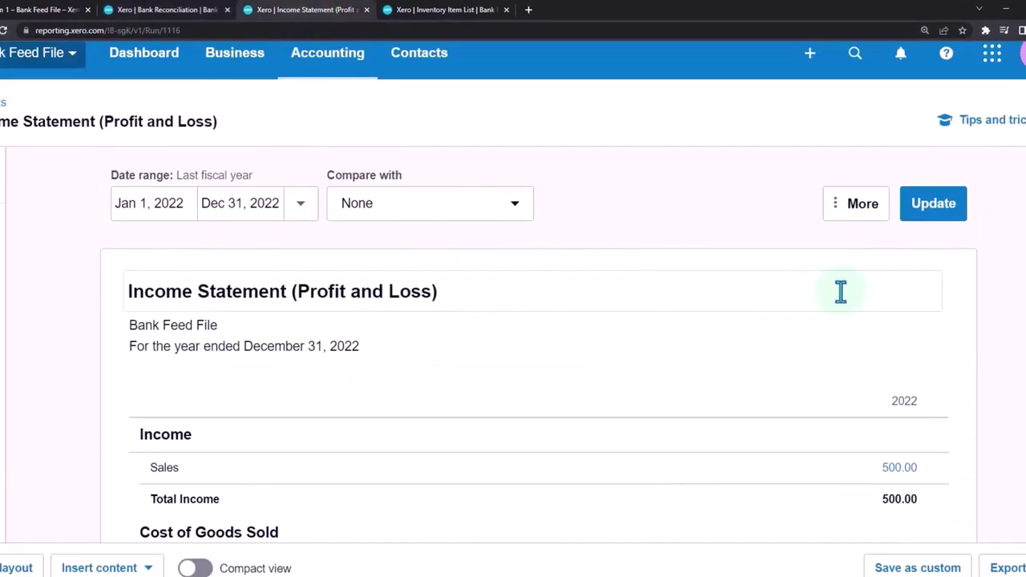
pyautogui.click(931, 209)
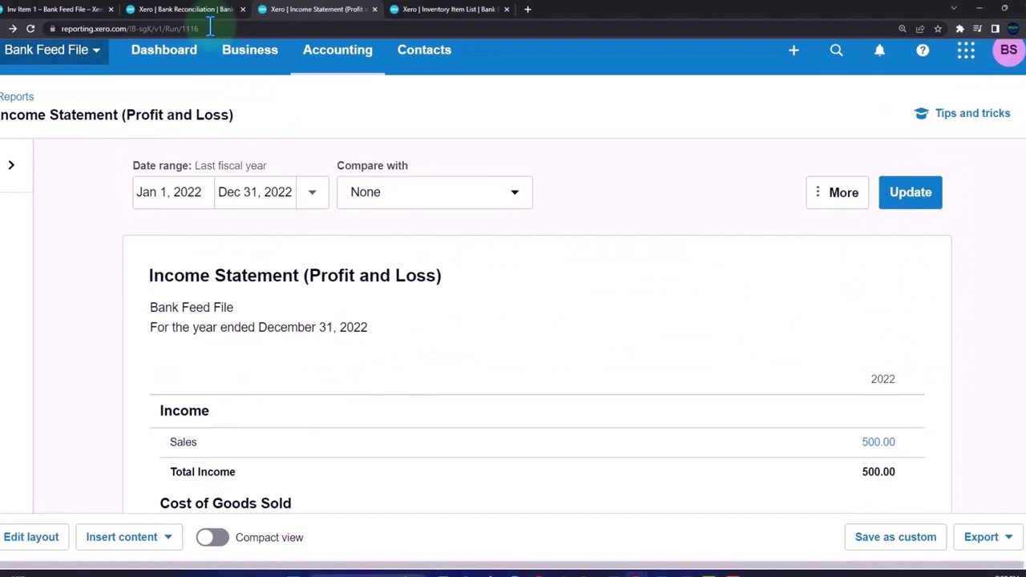
pyautogui.click(186, 9)
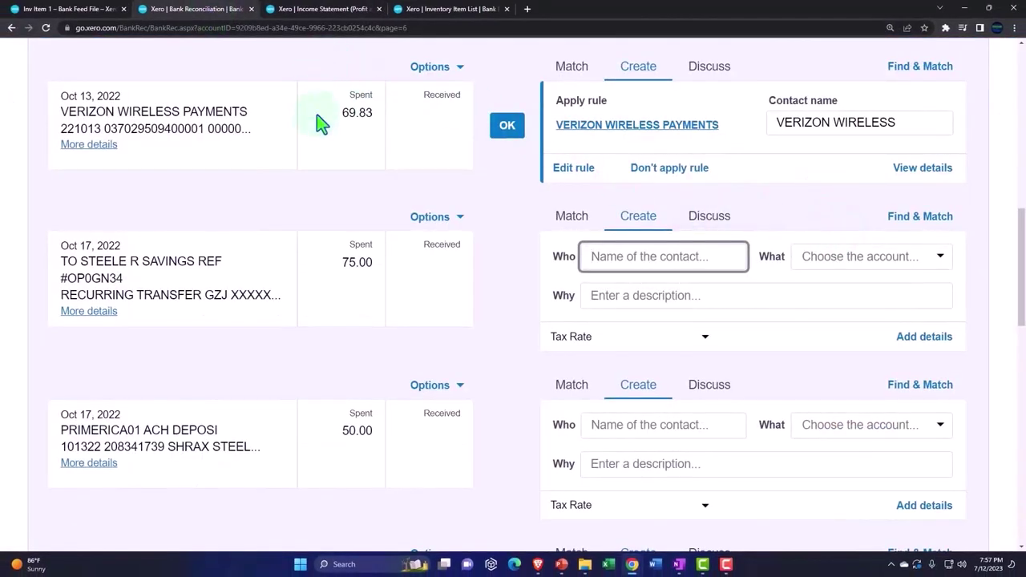
pyautogui.scroll(10, 320, 124)
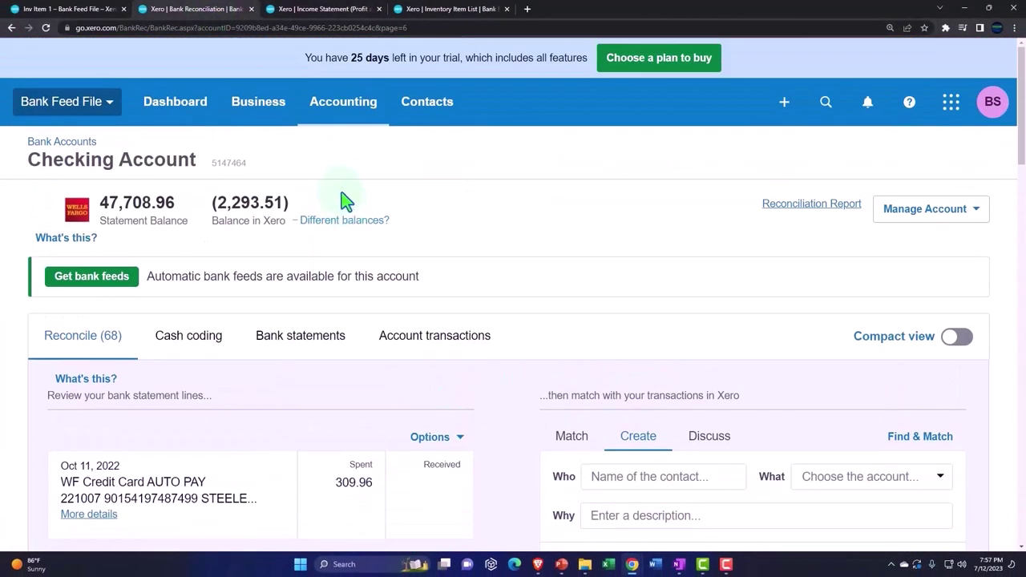
# Step: Open the Balance Sheet report as of December 31, 2022
pyautogui.click(343, 116)
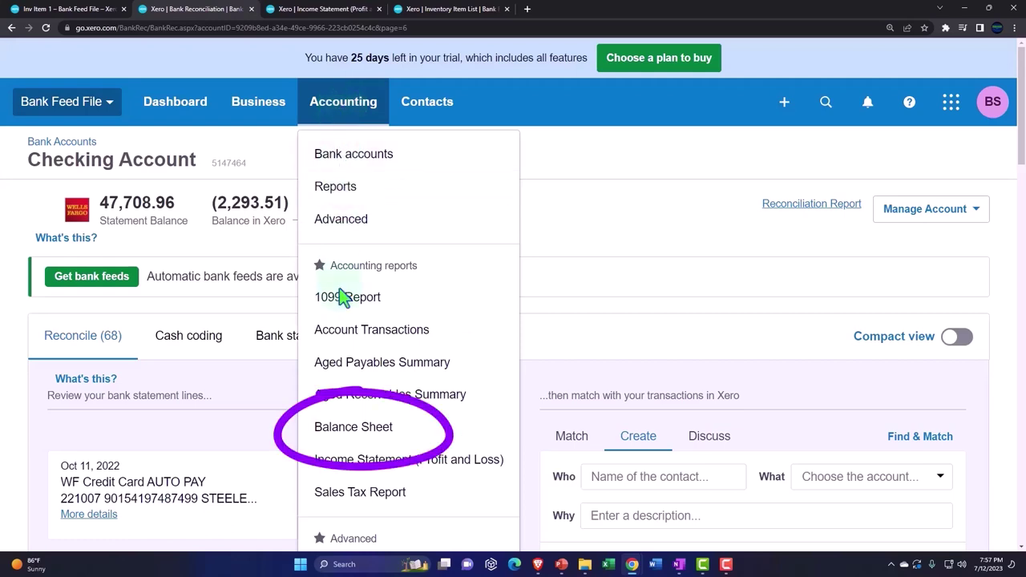
pyautogui.click(347, 434)
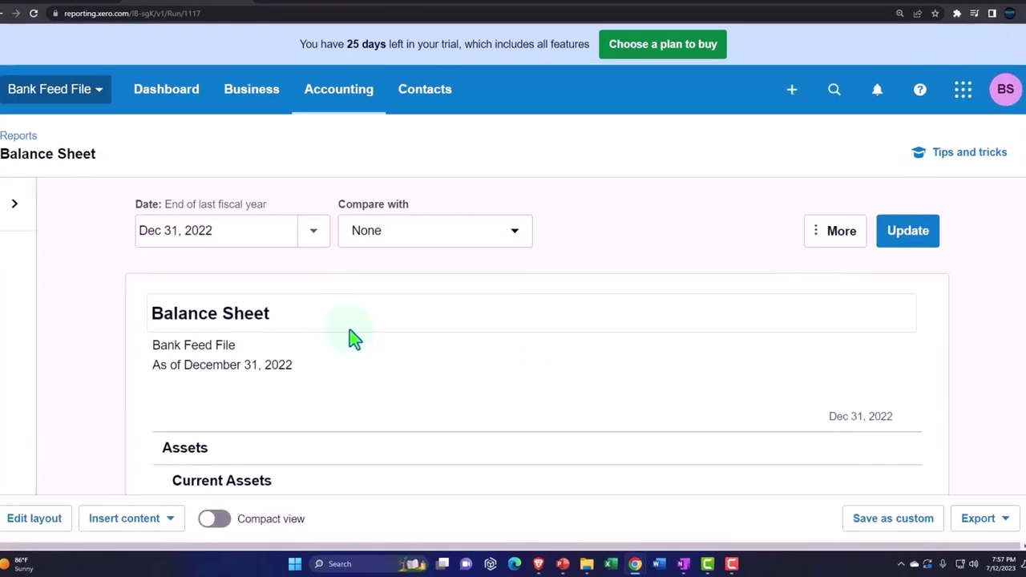
pyautogui.scroll(-3, 357, 341)
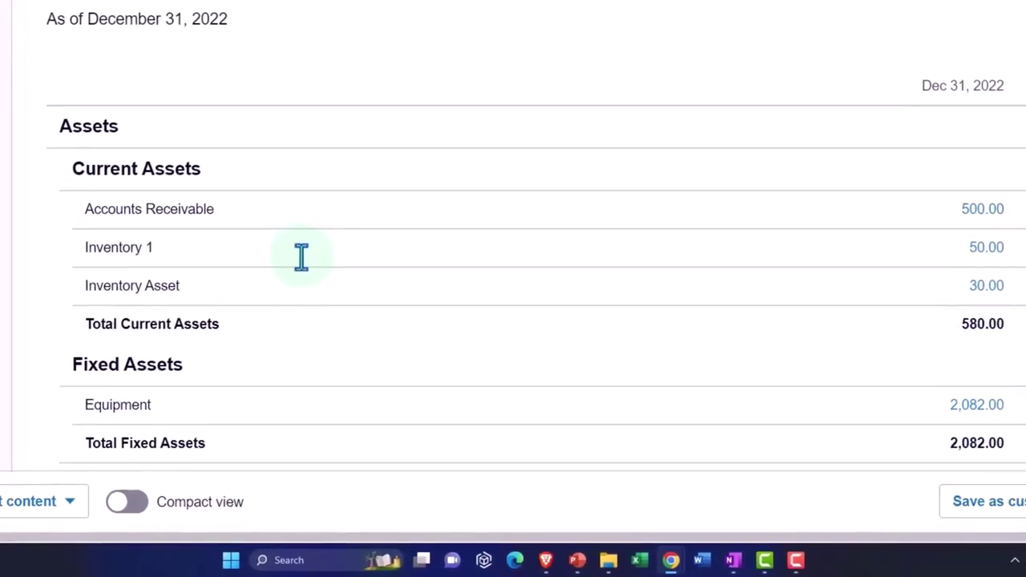
pyautogui.scroll(-1, 304, 263)
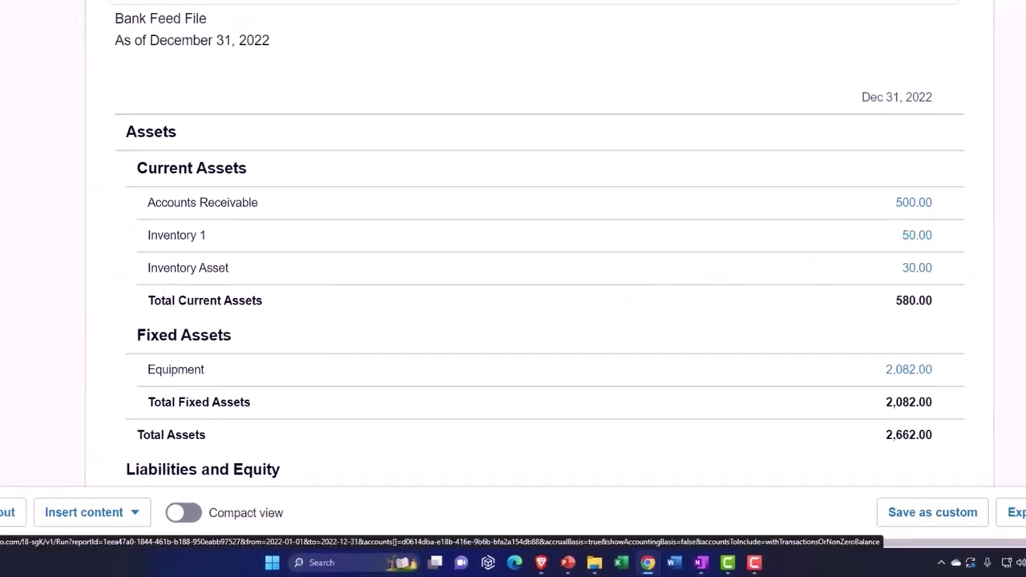
# Step: Update the Income Statement and Inventory Item List reports, then return to the Balance Sheet
pyautogui.click(345, 9)
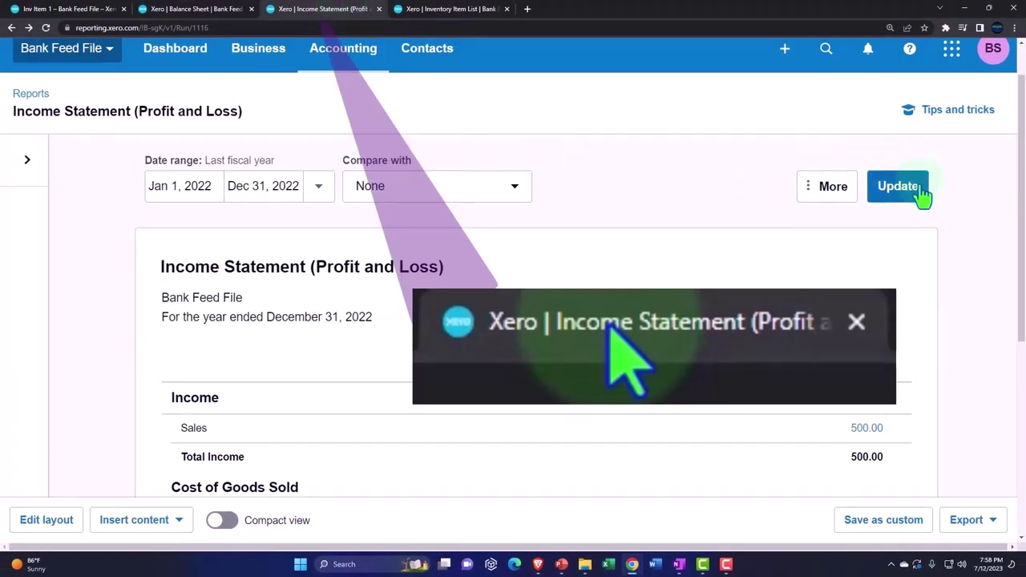
pyautogui.click(921, 189)
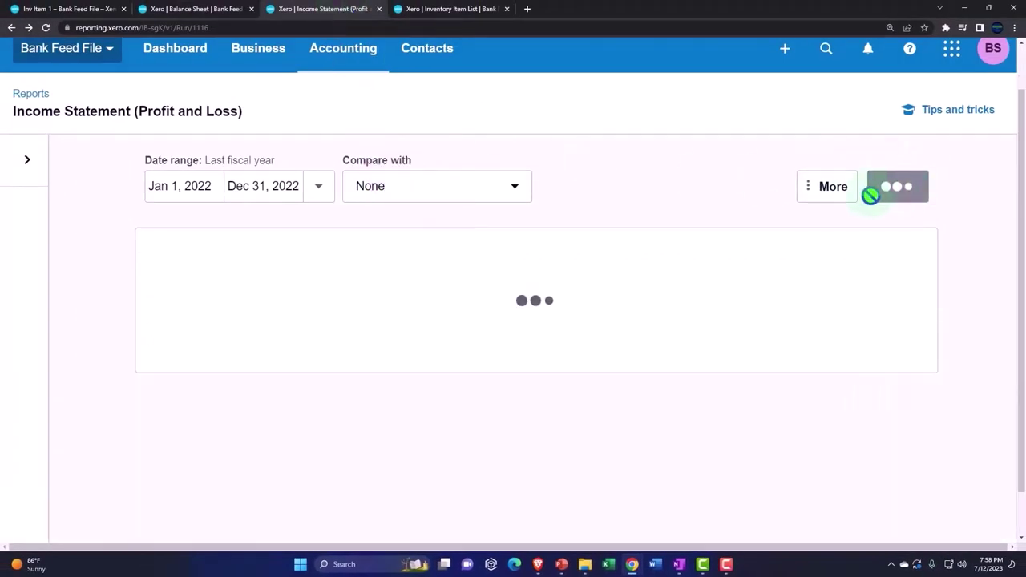
pyautogui.scroll(-2, 846, 254)
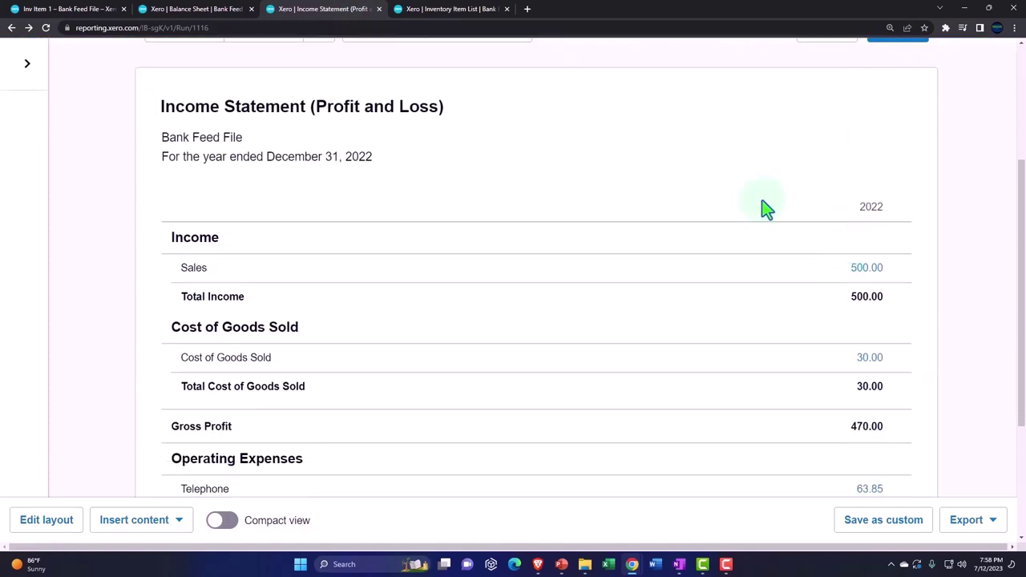
pyautogui.click(460, 11)
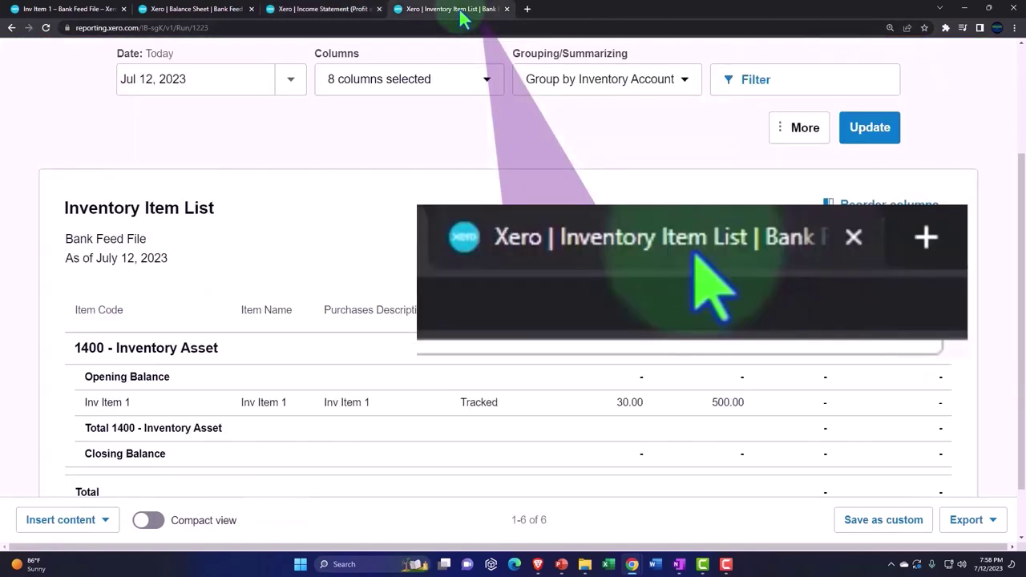
pyautogui.click(866, 130)
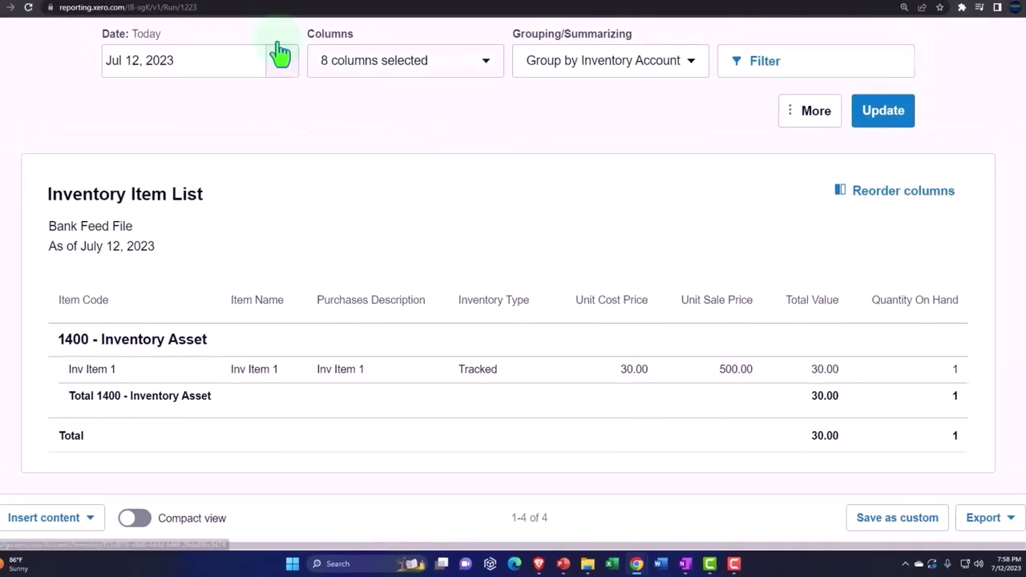
pyautogui.click(206, 11)
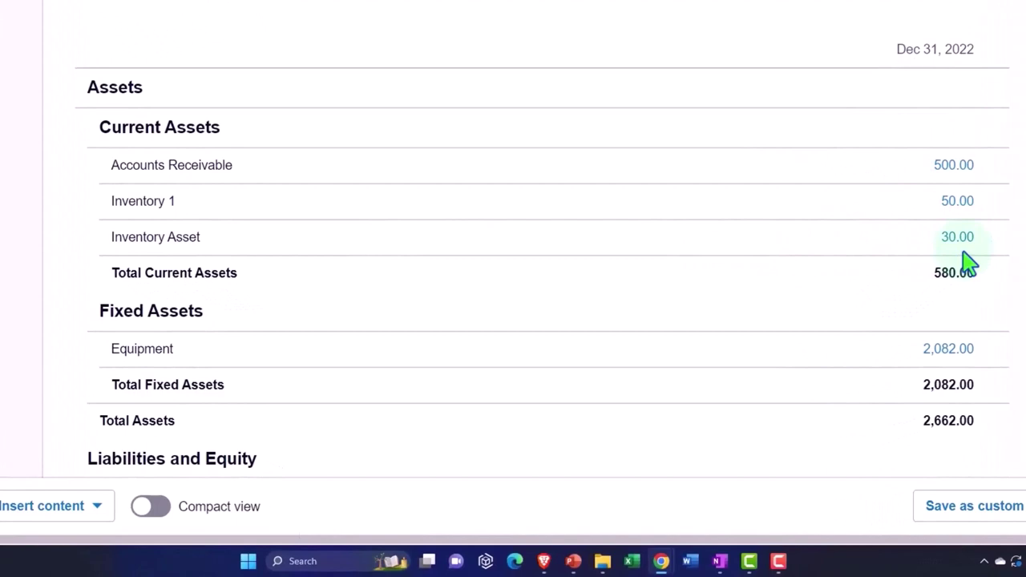
# Step: Drill from Accounts Receivable 500.00 into invoice INV-0001 and show its Invoice Options
pyautogui.click(963, 170)
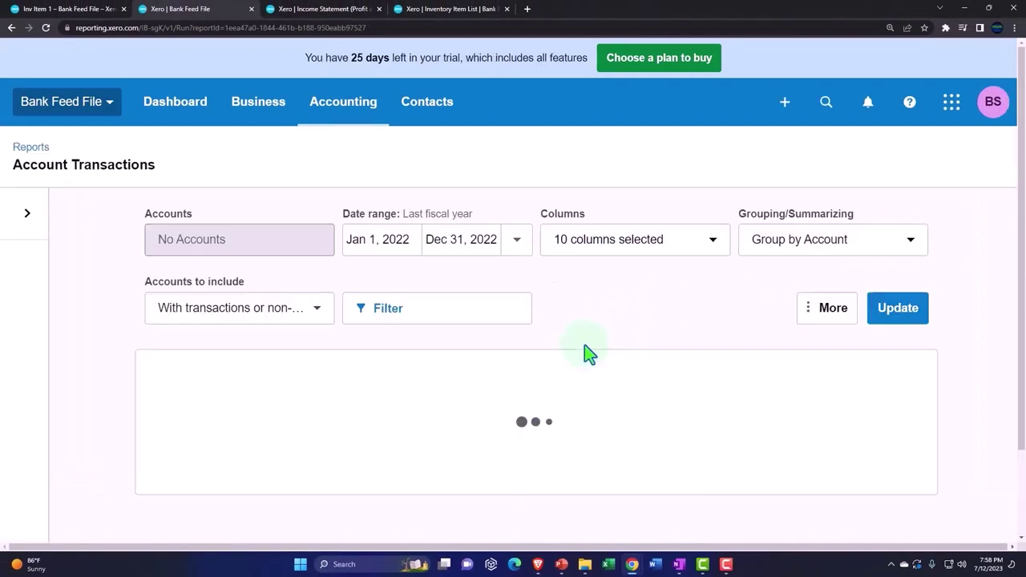
pyautogui.scroll(-3, 584, 345)
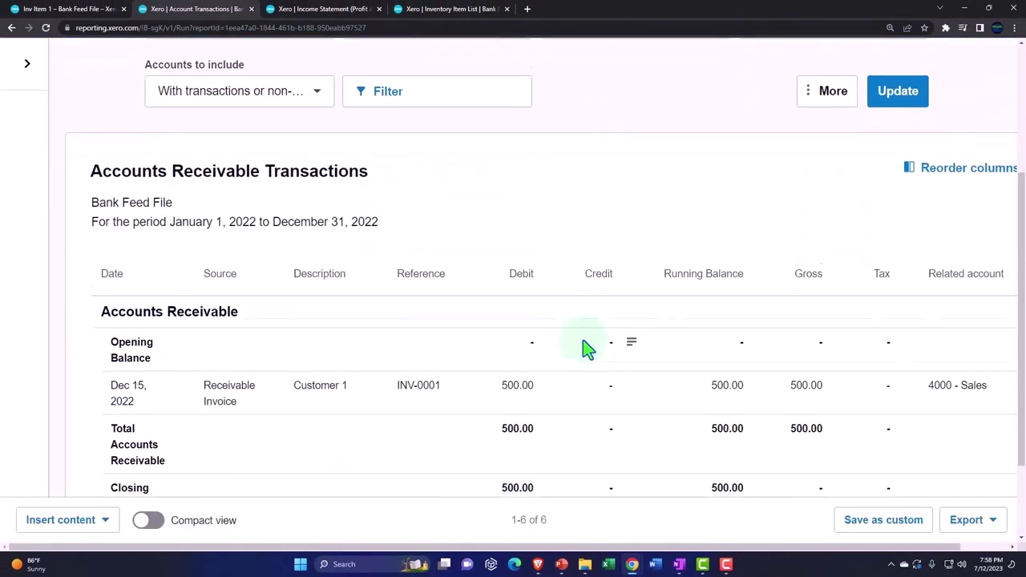
pyautogui.scroll(-1, 588, 349)
pyautogui.click(724, 285)
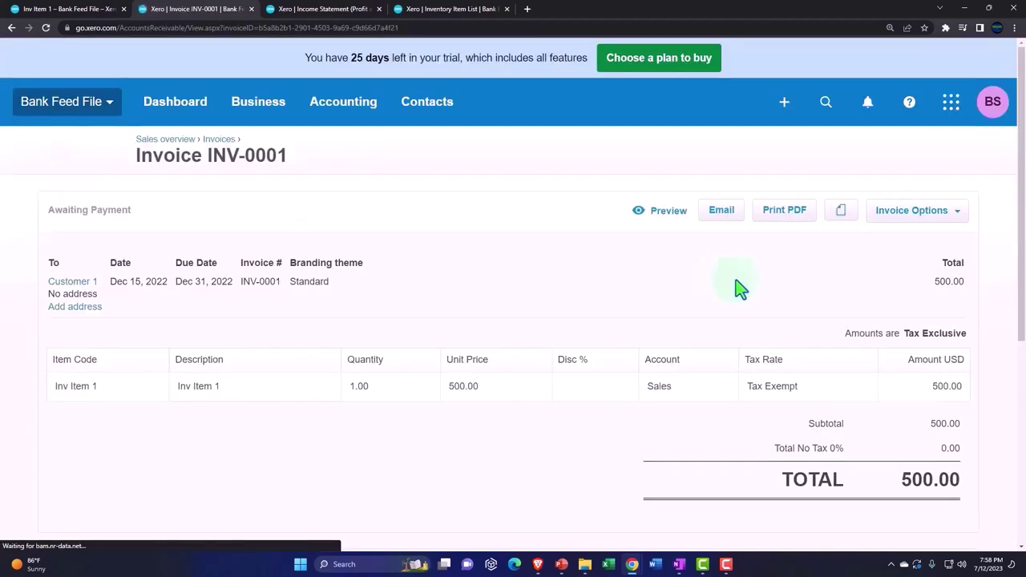
pyautogui.click(910, 217)
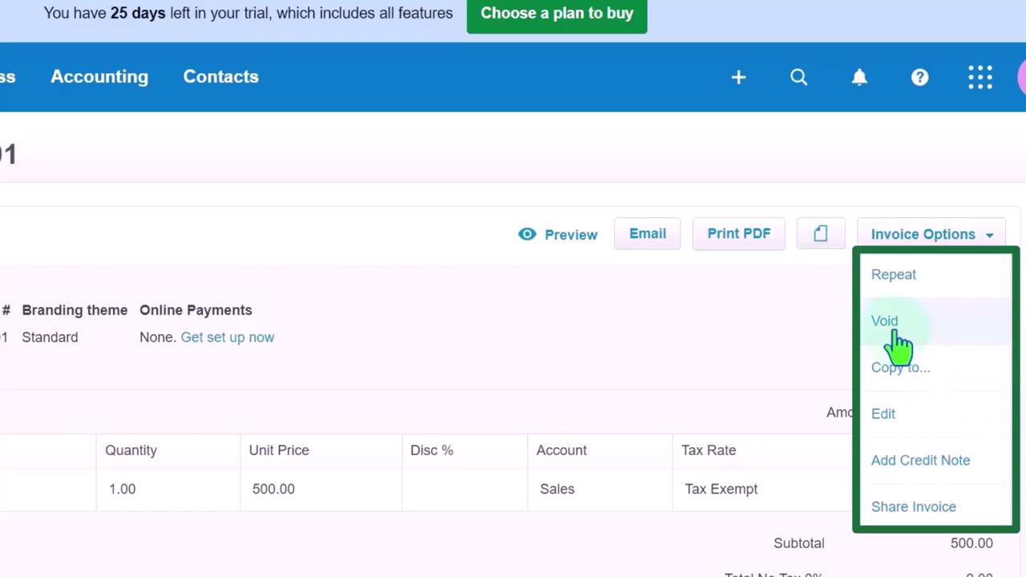
# Step: Edit INV-0001 so its line uses Inv Item 1 at 500.00, and save the invoice
pyautogui.click(890, 417)
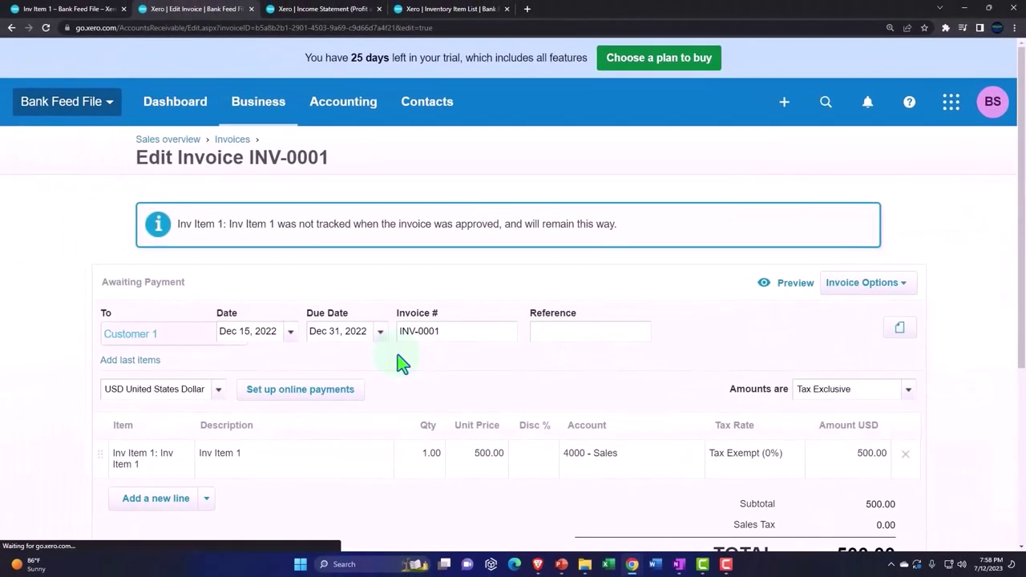
pyautogui.scroll(-1, 240, 401)
pyautogui.click(170, 407)
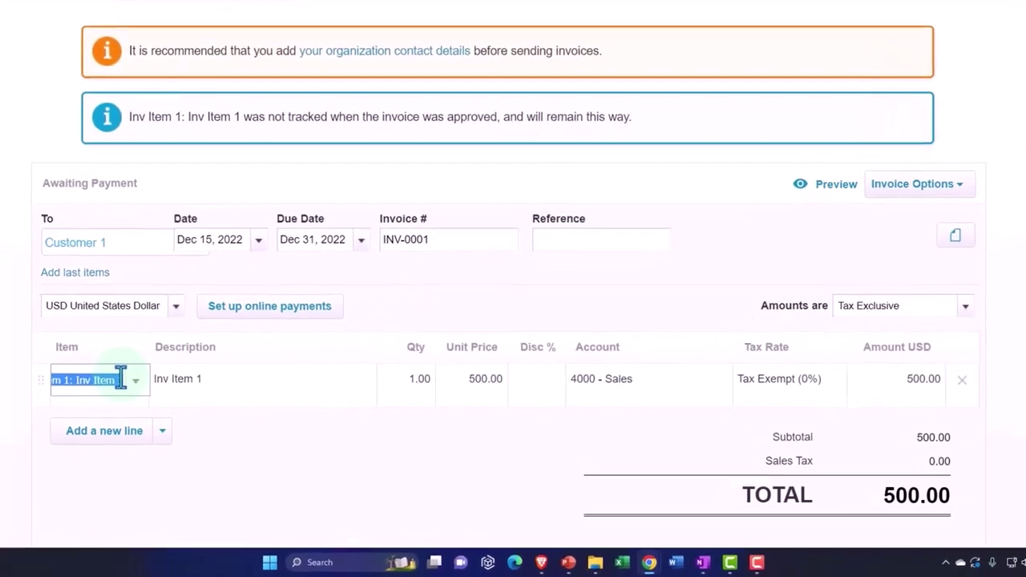
pyautogui.click(133, 380)
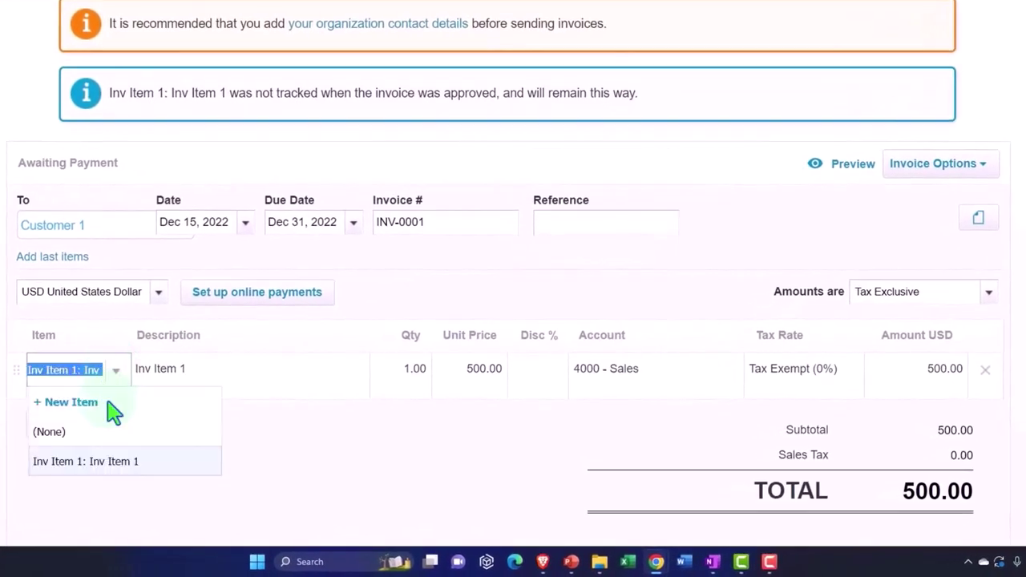
pyautogui.click(100, 464)
pyautogui.press('Tab')
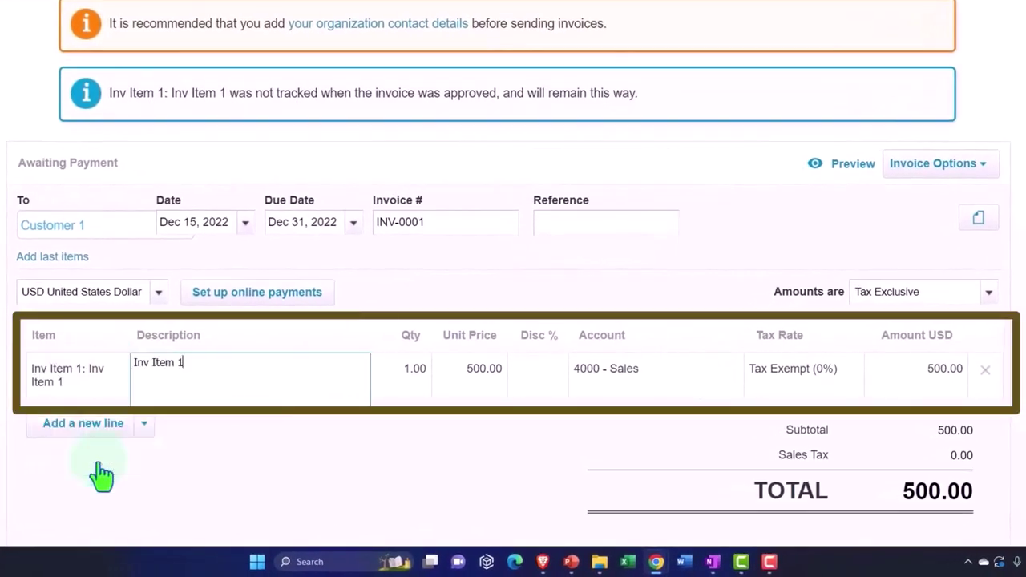
pyautogui.press('Tab')
pyautogui.press('Tab')
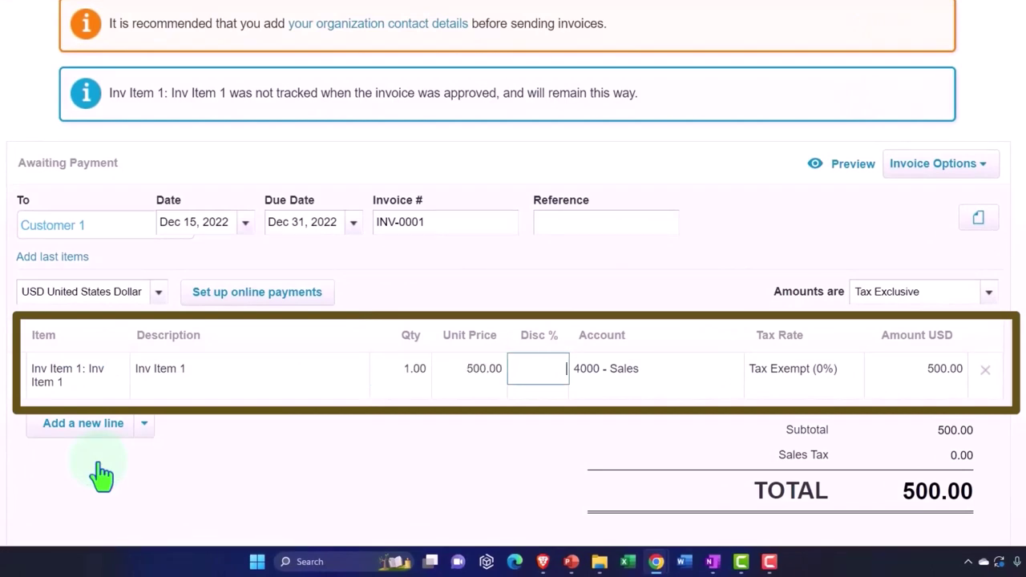
pyautogui.press('Tab')
pyautogui.press('Tab')
pyautogui.scroll(2, 166, 471)
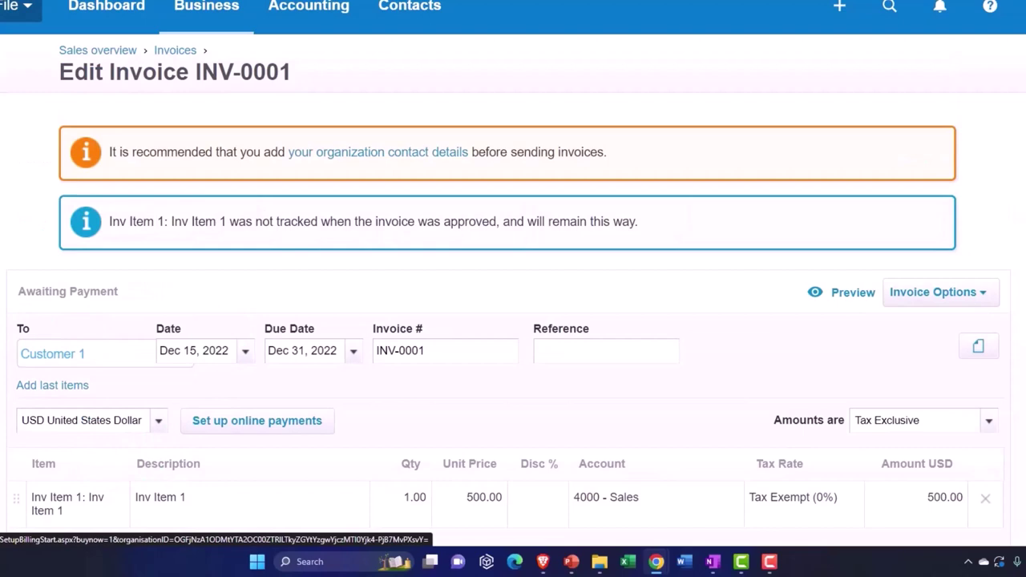
pyautogui.scroll(-3, 691, 504)
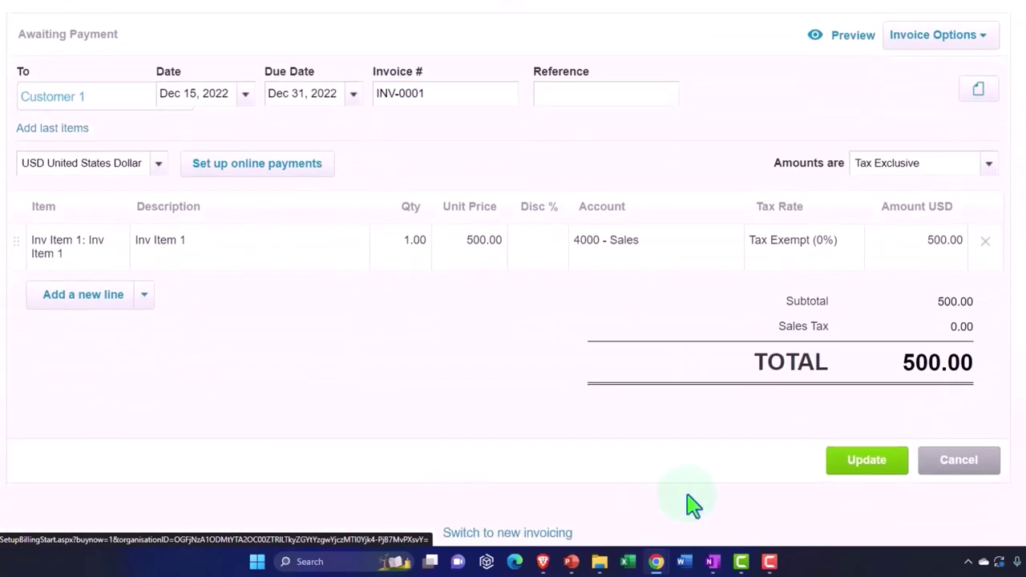
pyautogui.click(867, 463)
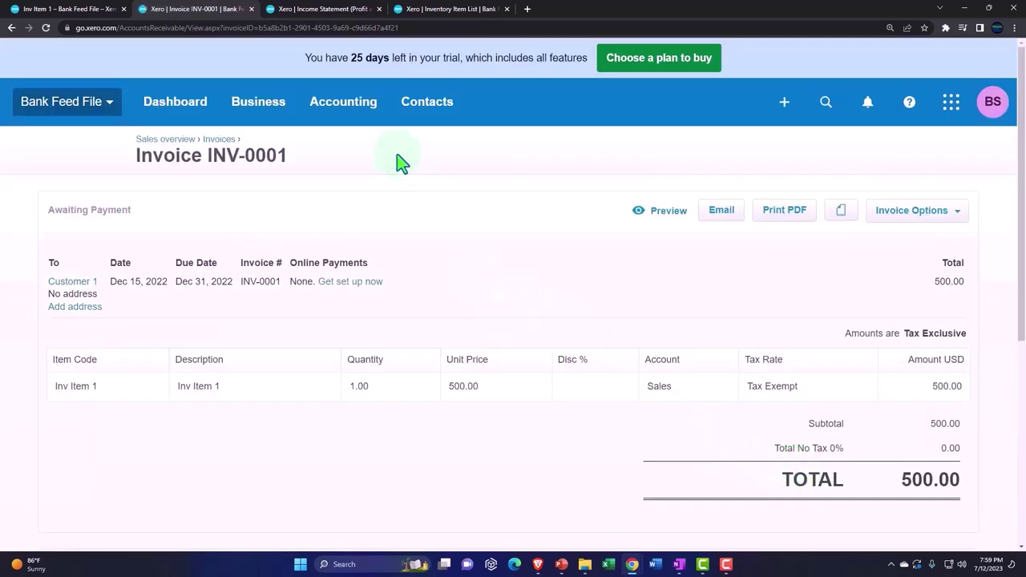
# Step: Open the Income Statement (Profit and Loss) report
pyautogui.click(319, 110)
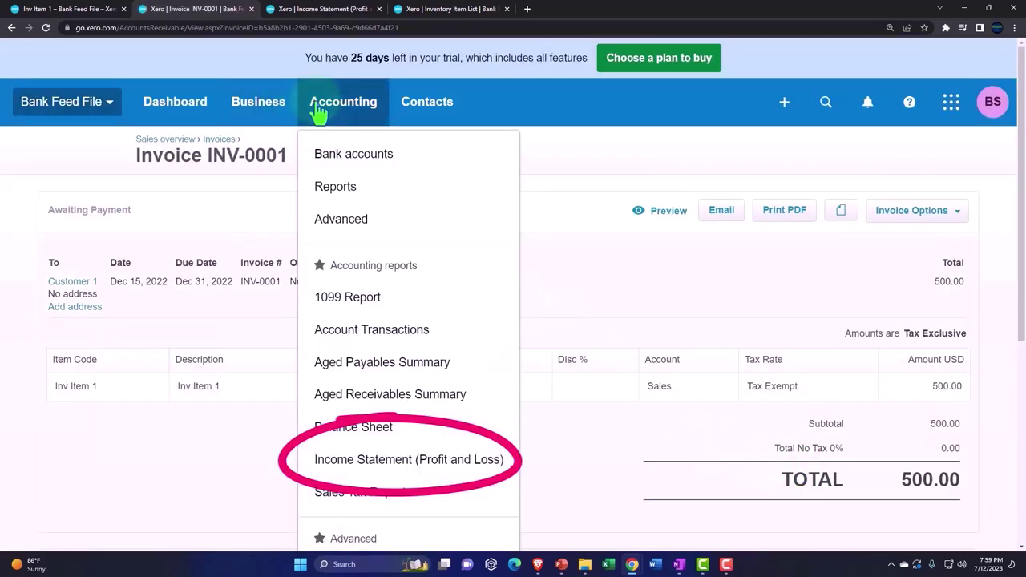
pyautogui.click(352, 393)
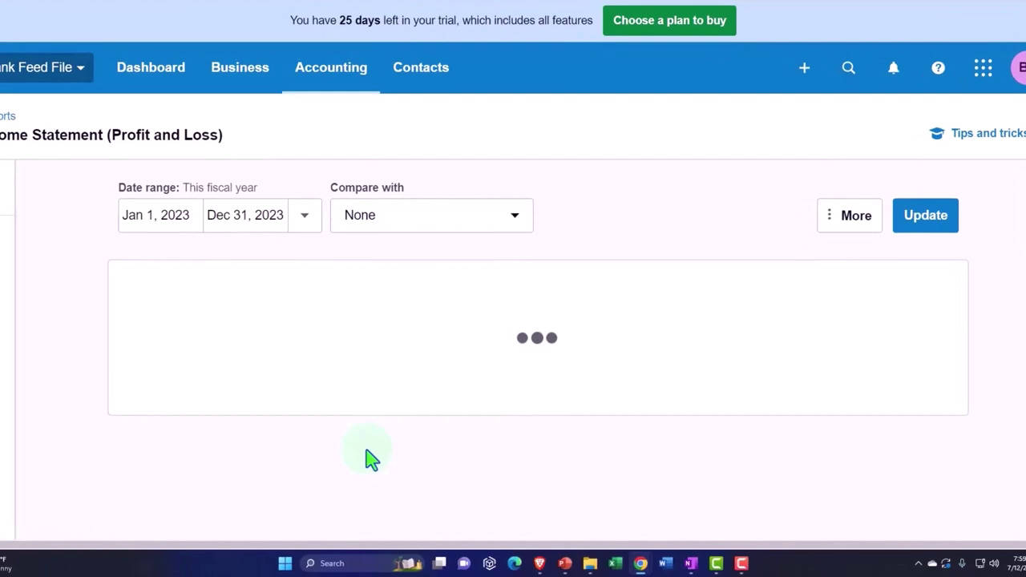
pyautogui.scroll(-1, 369, 398)
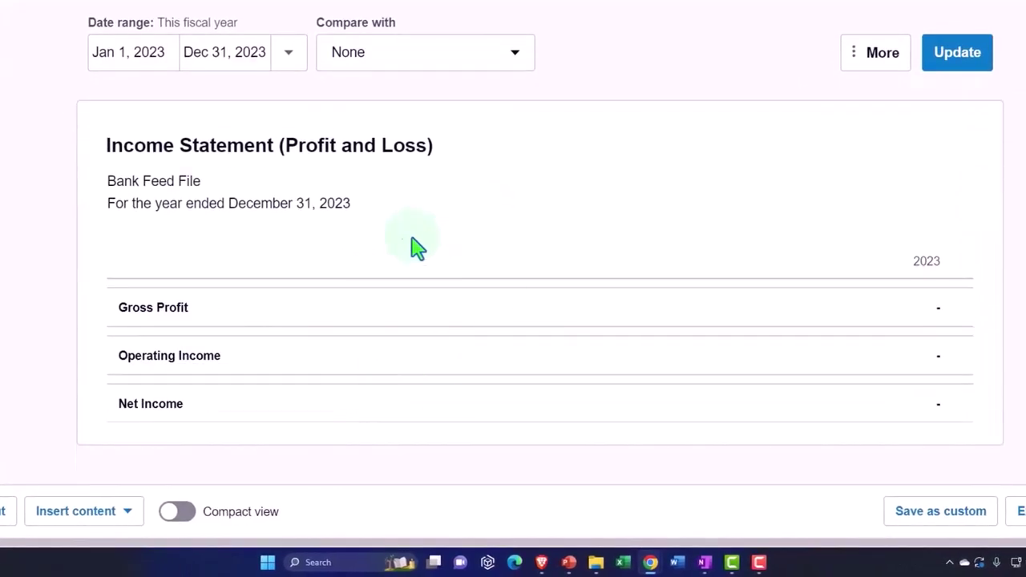
# Step: Set the report period to Jan 1 – Dec 31, 2022 and update it
pyautogui.click(169, 46)
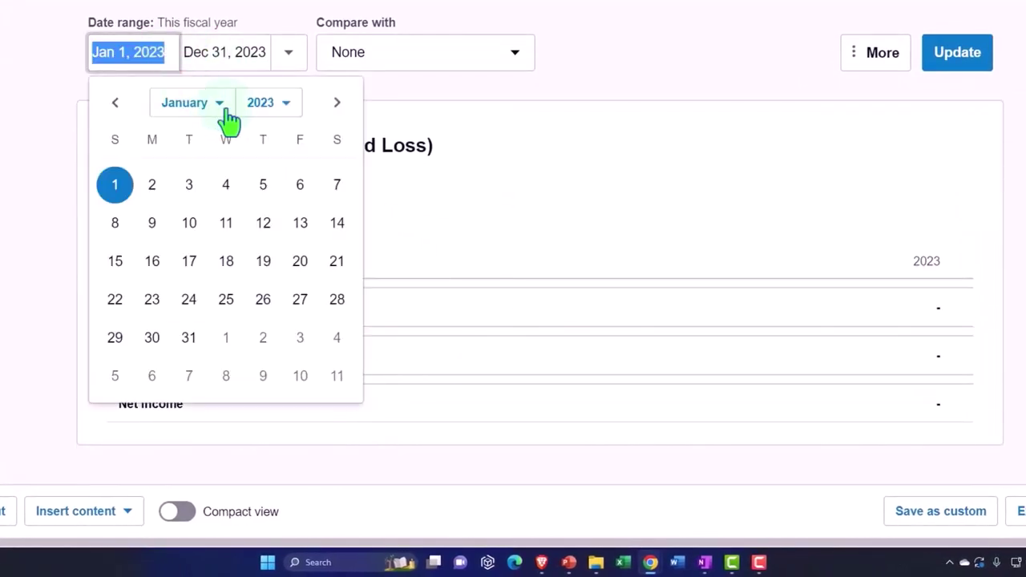
pyautogui.click(261, 108)
pyautogui.click(265, 258)
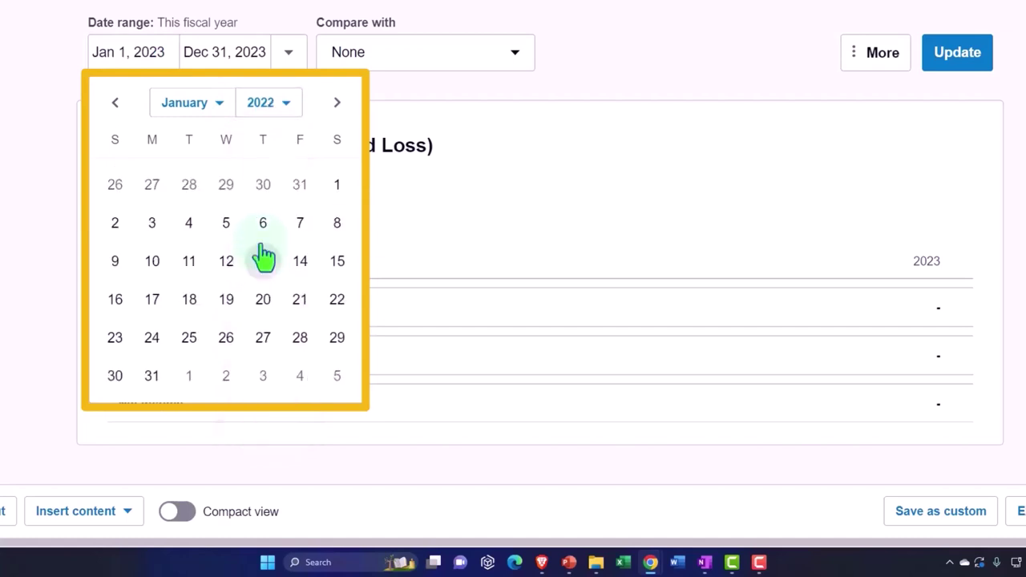
pyautogui.click(335, 186)
pyautogui.click(255, 53)
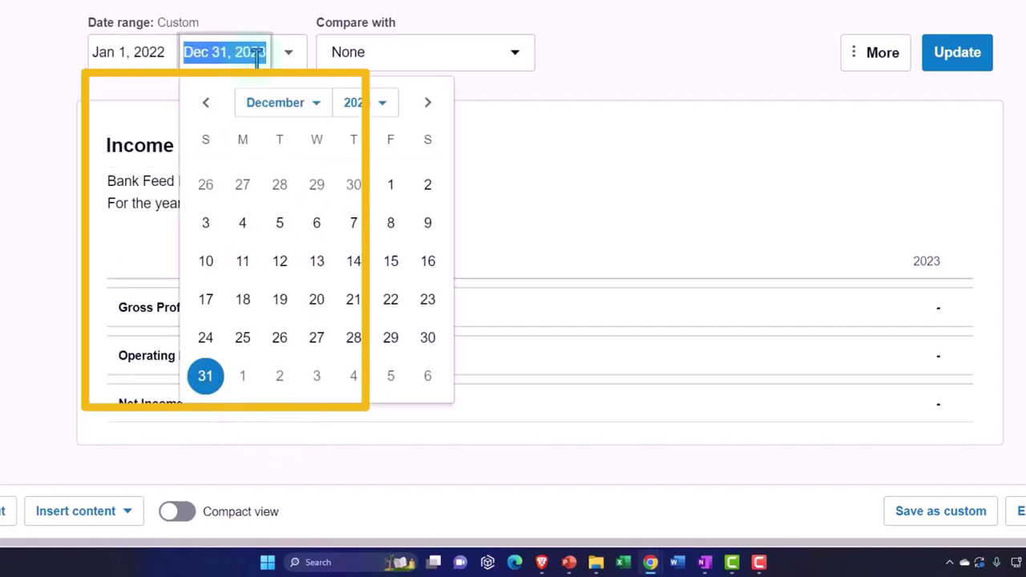
pyautogui.click(366, 105)
pyautogui.click(357, 265)
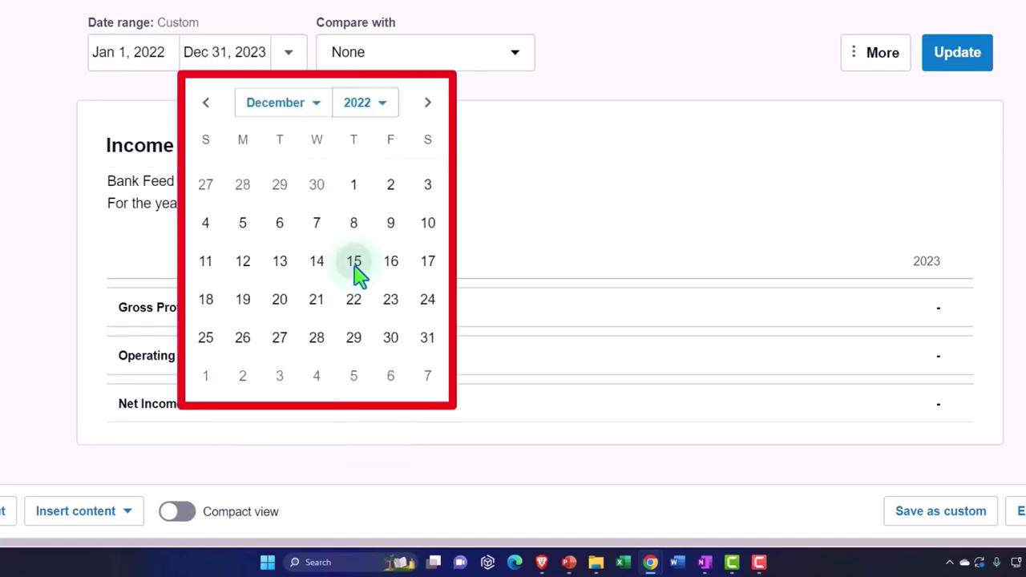
pyautogui.click(427, 338)
pyautogui.click(957, 52)
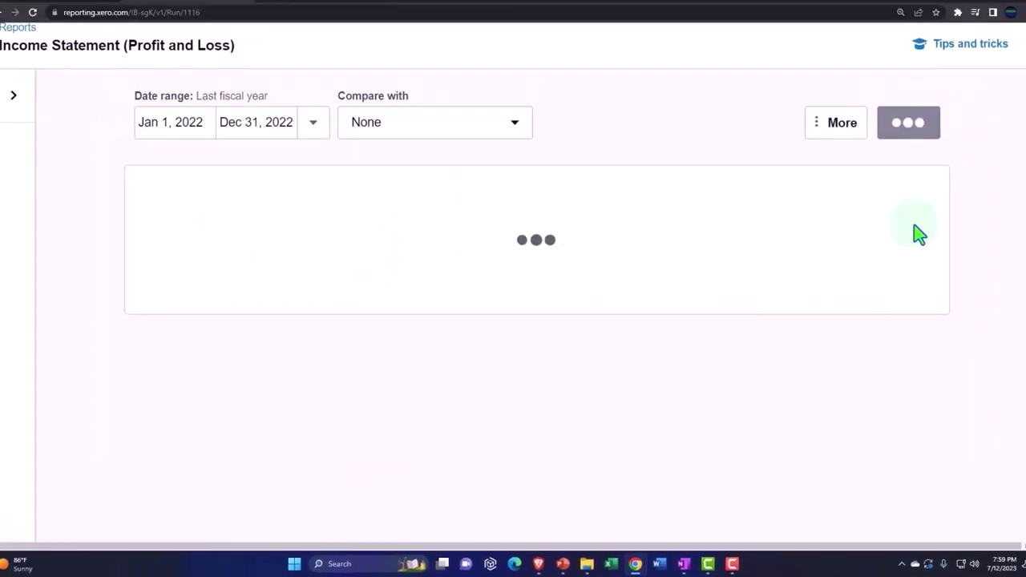
pyautogui.scroll(-2, 914, 241)
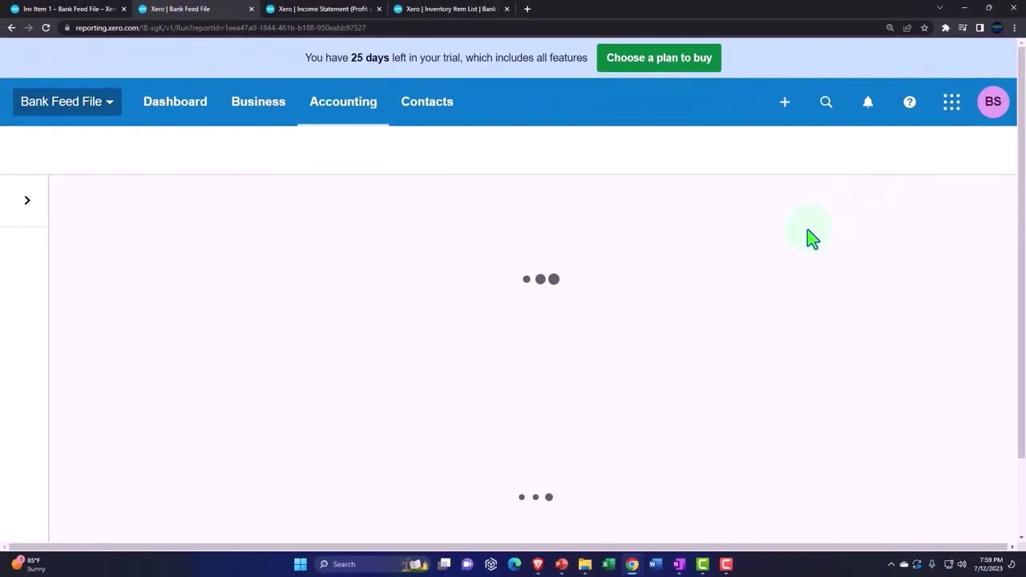
# Step: Open invoice INV-0001 from the 500.00 sale and void it
pyautogui.scroll(-3, 808, 229)
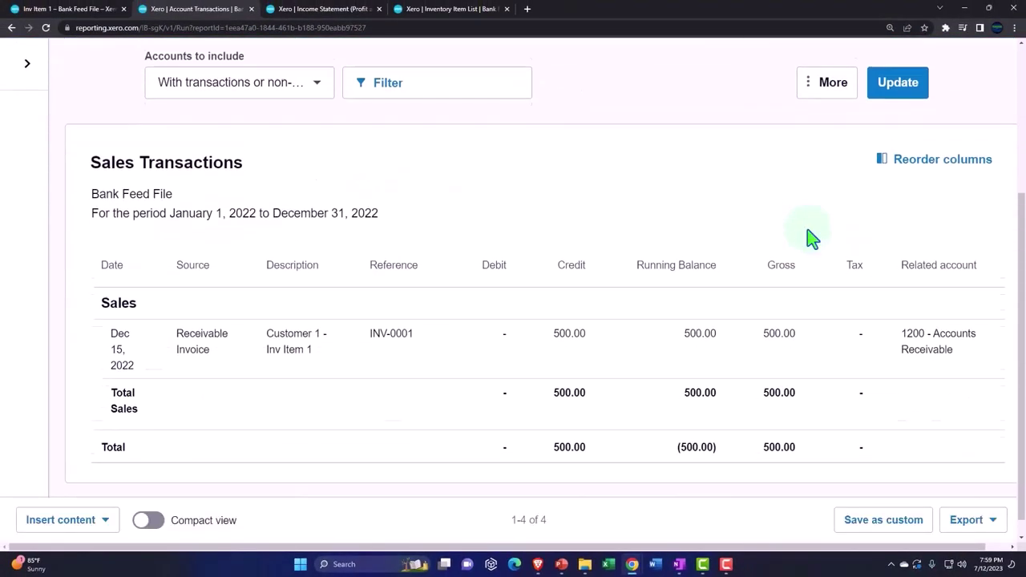
pyautogui.click(776, 315)
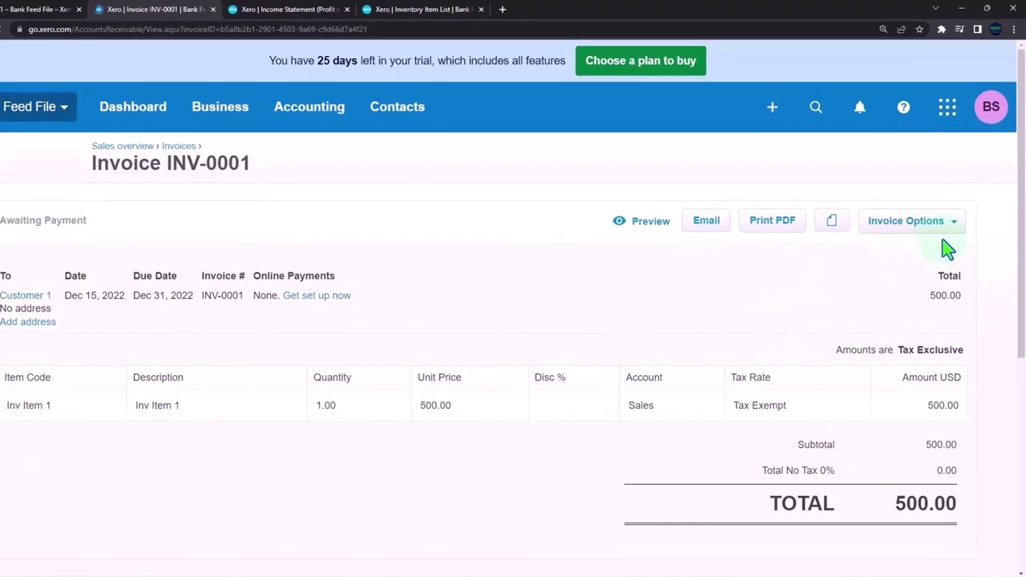
pyautogui.click(951, 223)
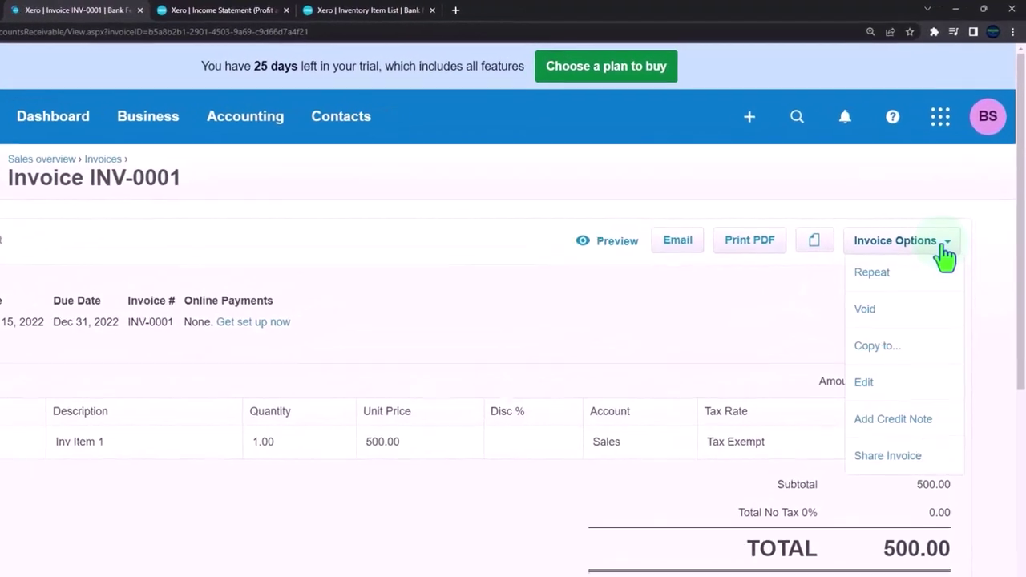
pyautogui.click(874, 282)
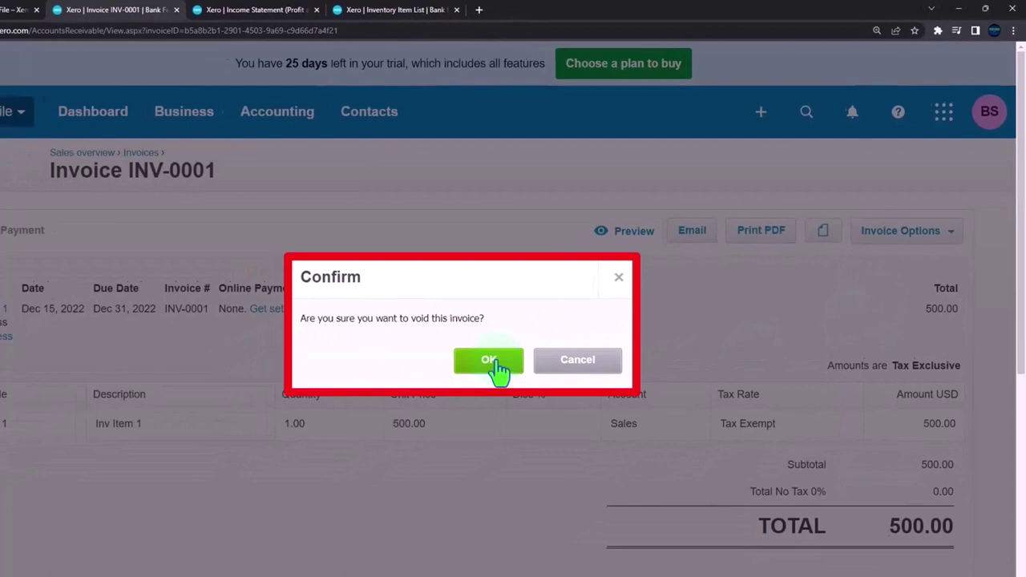
pyautogui.click(441, 391)
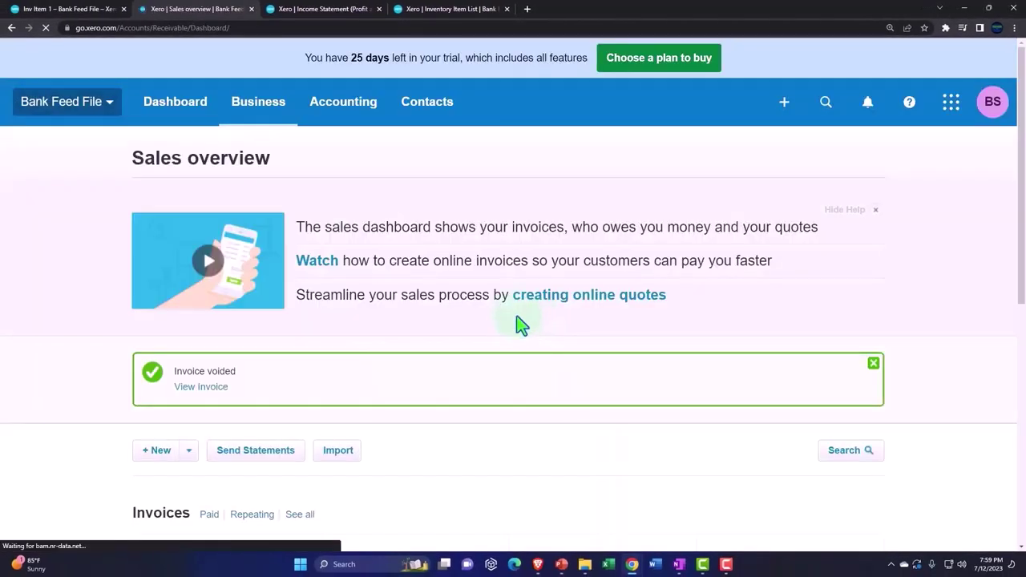
# Step: Start a new invoice addressed to Customer 1
pyautogui.click(786, 109)
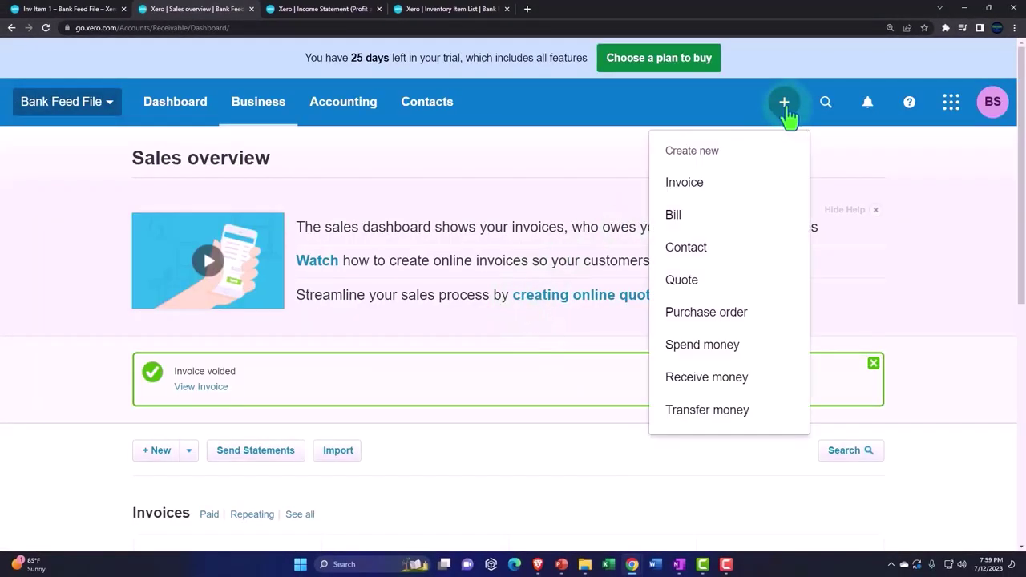
pyautogui.click(703, 191)
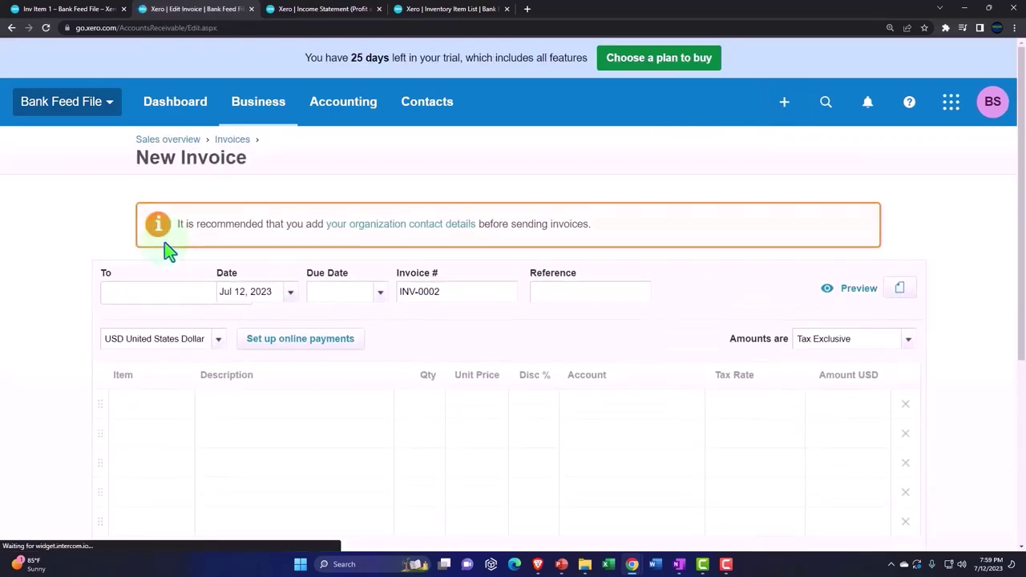
pyautogui.click(137, 293)
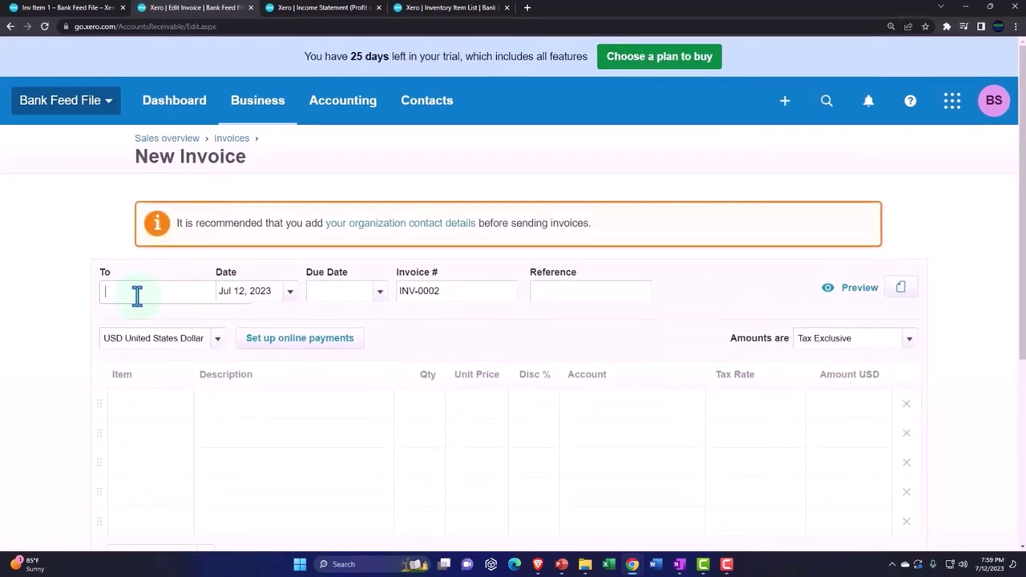
pyautogui.write('Cust')
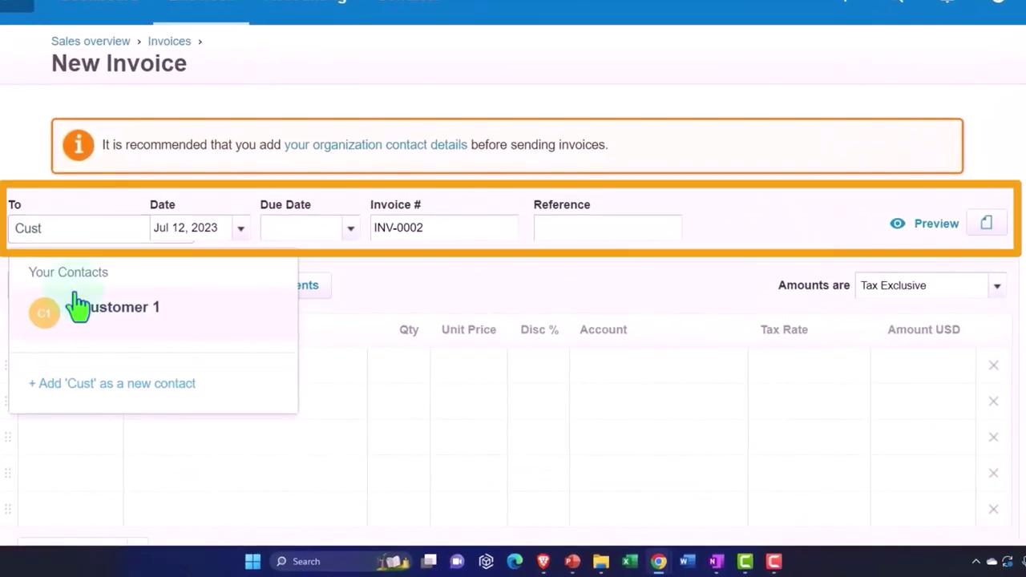
pyautogui.doubleClick(78, 297)
# Step: Set the invoice date to Dec 15, 2022
pyautogui.click(240, 232)
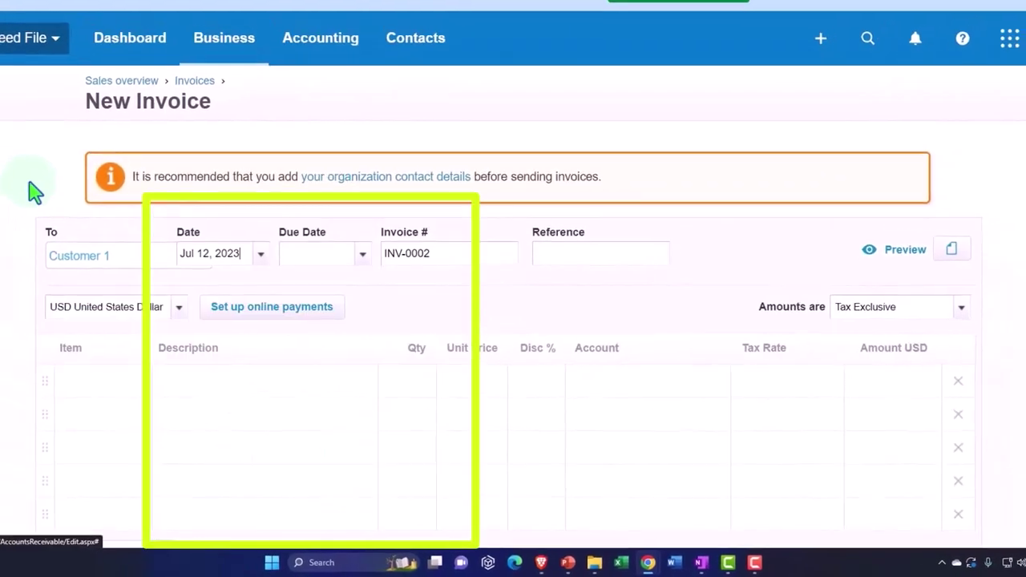
pyautogui.click(261, 253)
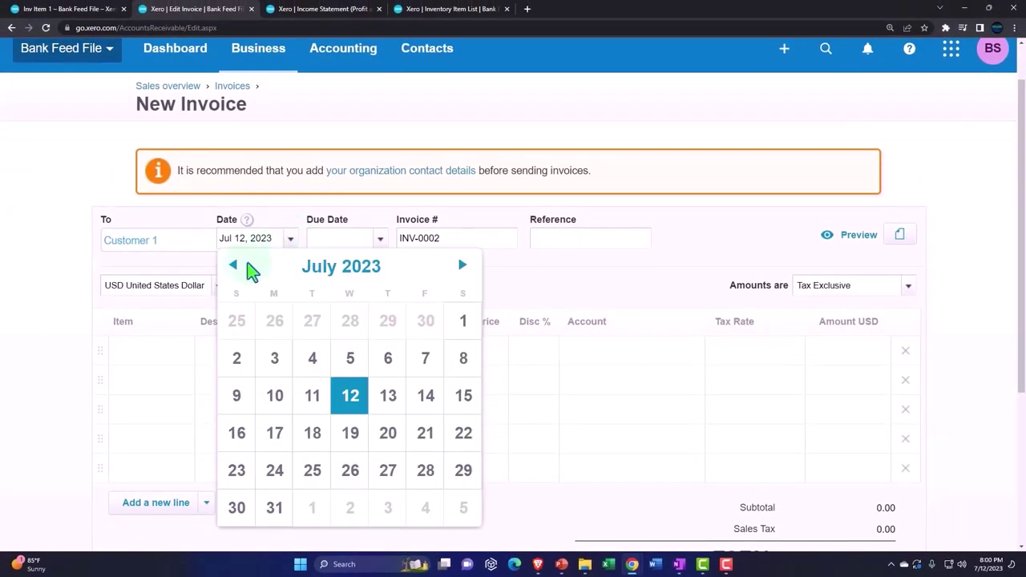
pyautogui.click(233, 266)
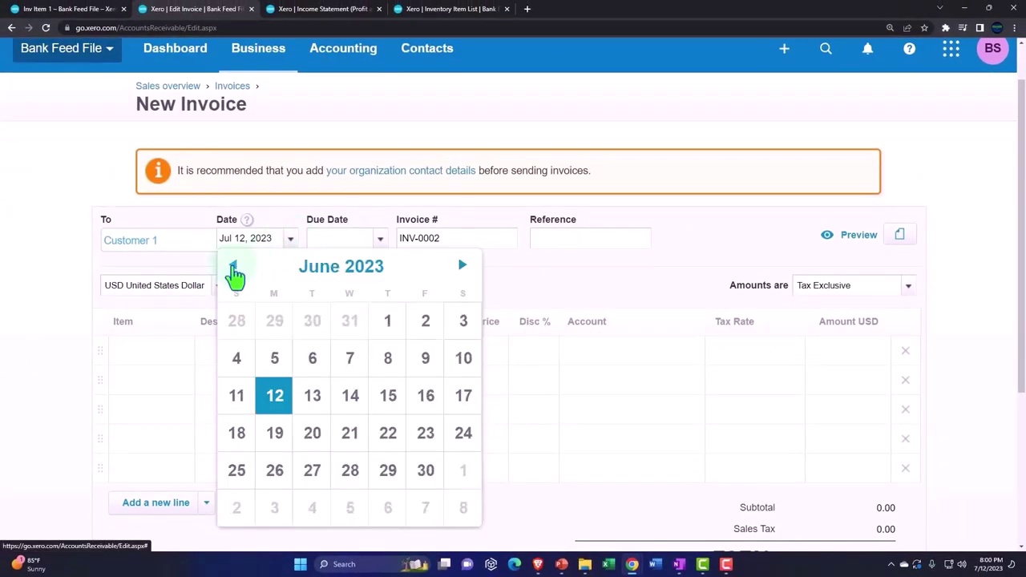
pyautogui.click(233, 266)
pyautogui.click(233, 266)
pyautogui.click(233, 267)
pyautogui.click(235, 267)
pyautogui.click(235, 268)
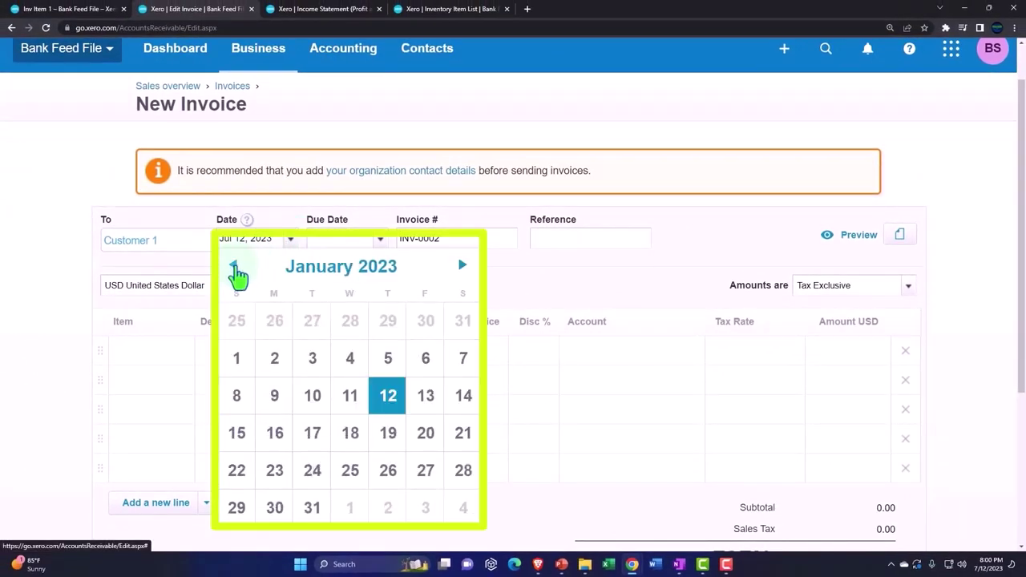
pyautogui.click(235, 268)
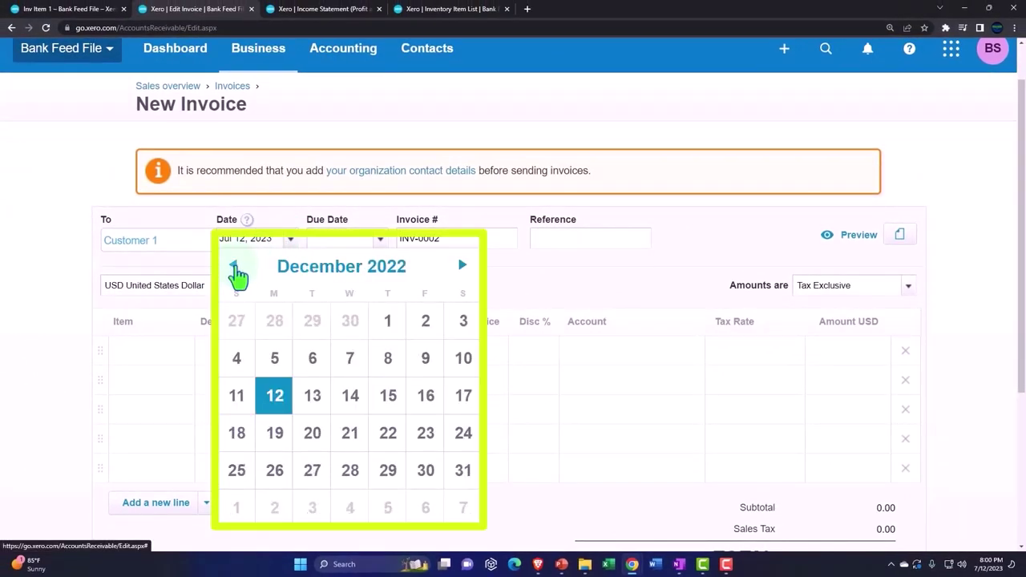
pyautogui.click(388, 397)
# Step: Add Inv Item 1 at 500.00 as the invoice line and approve
pyautogui.click(170, 357)
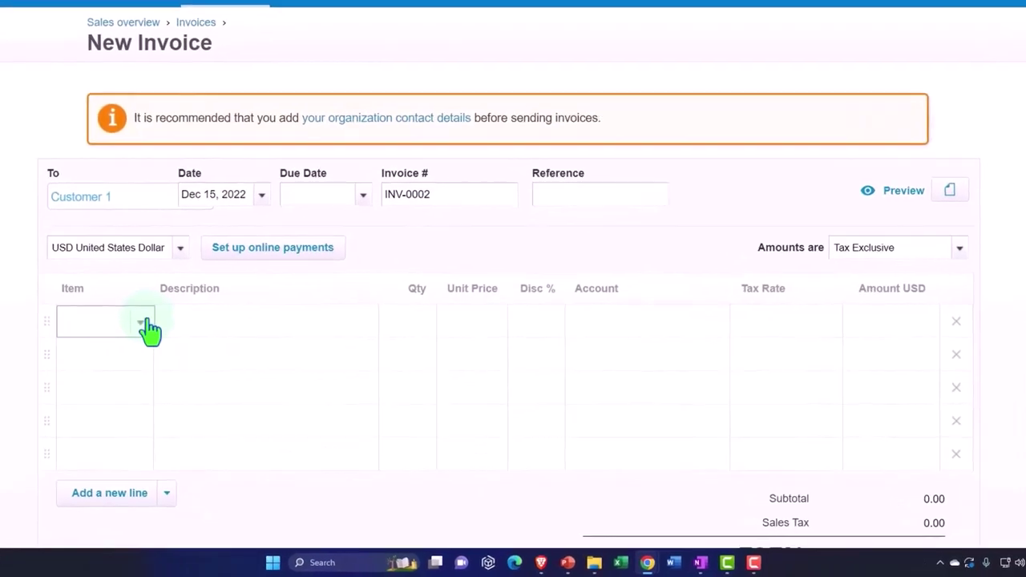
pyautogui.click(167, 340)
pyautogui.click(158, 421)
pyautogui.click(151, 413)
pyautogui.press('Tab')
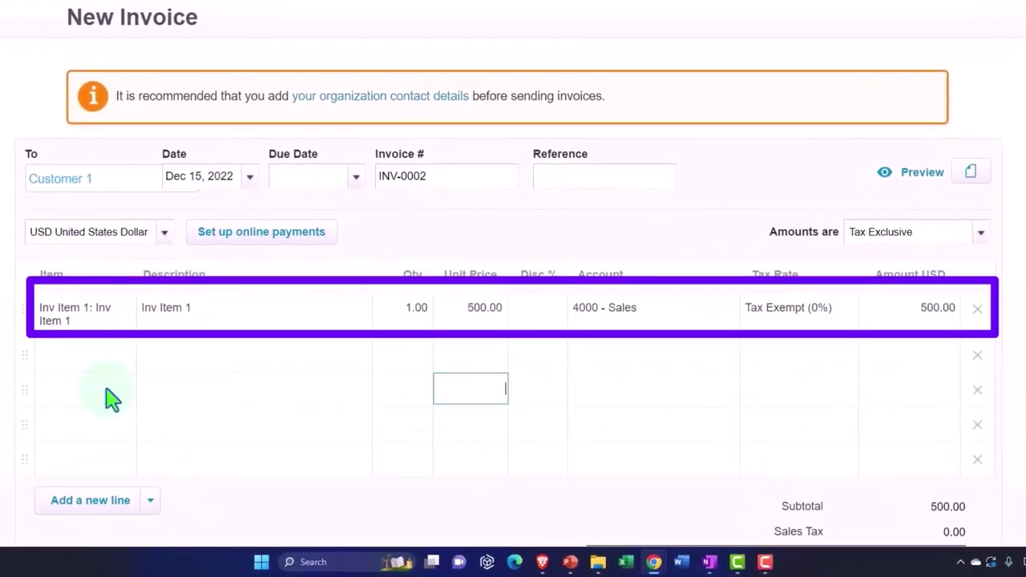
pyautogui.scroll(-1, 112, 398)
pyautogui.scroll(-2, 201, 413)
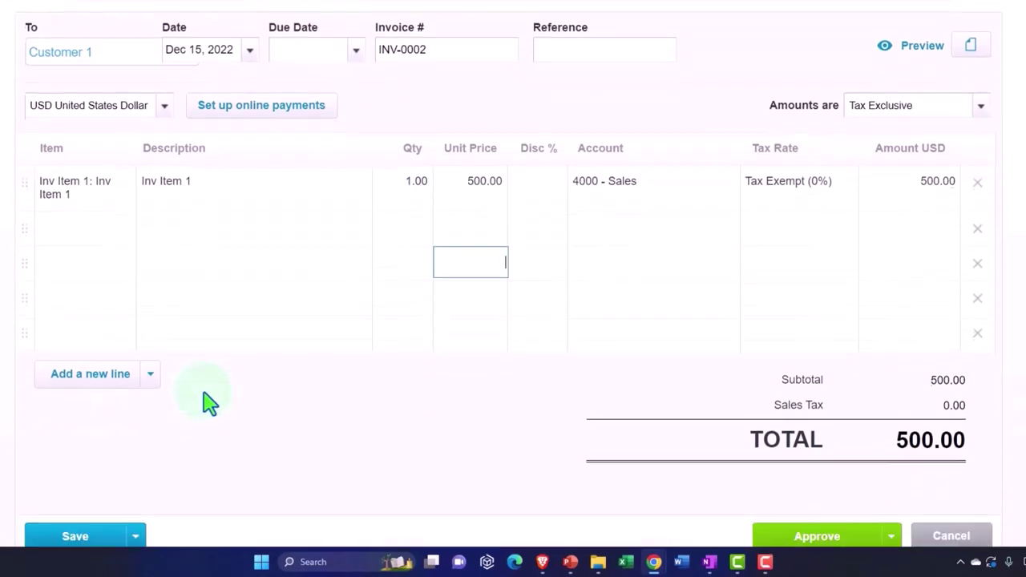
pyautogui.click(771, 478)
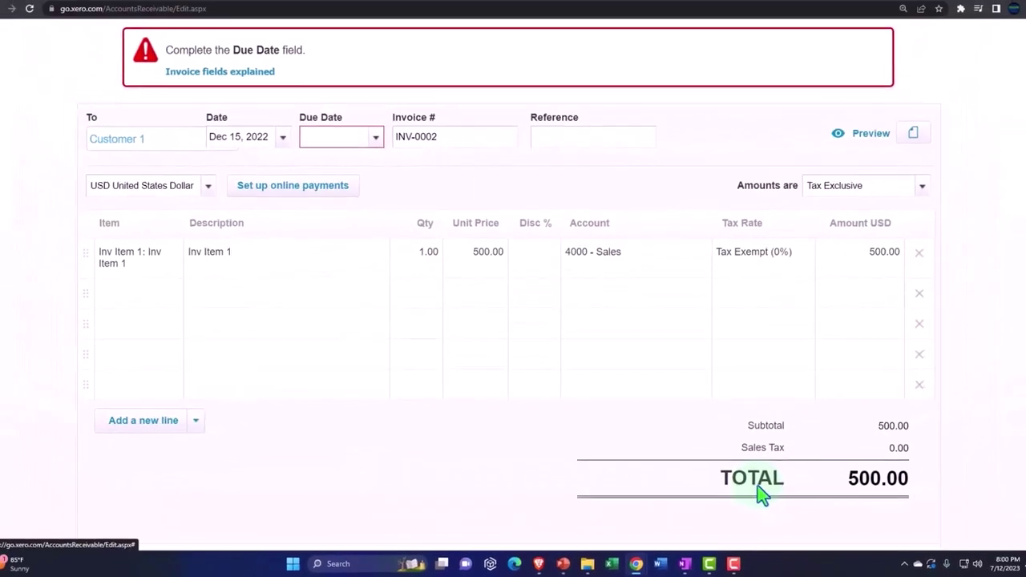
# Step: Set the due date to Dec 31, 2022 to complete approval of INV-0002
pyautogui.click(379, 260)
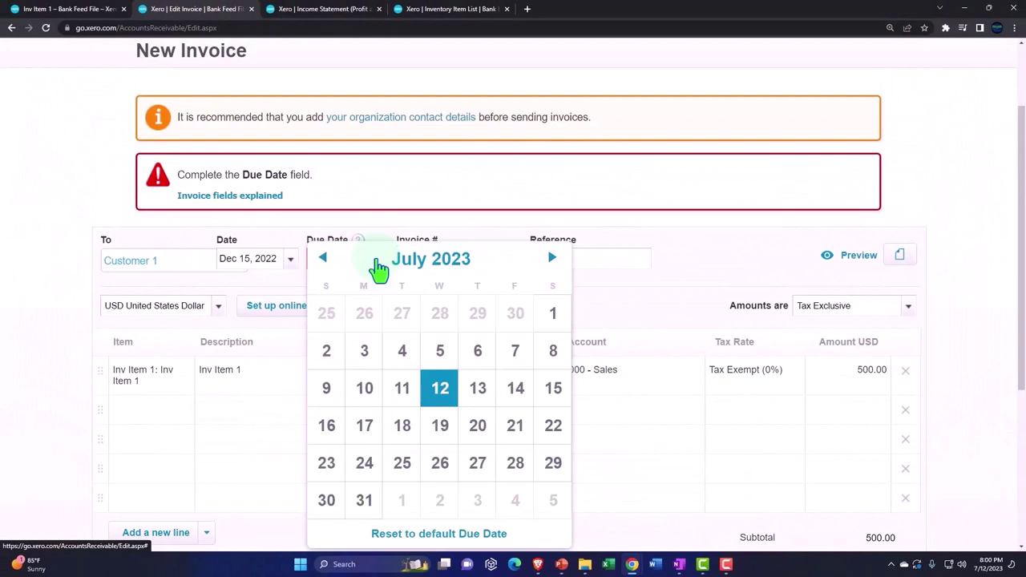
pyautogui.click(324, 259)
pyautogui.click(324, 259)
pyautogui.click(324, 259)
pyautogui.click(324, 259)
pyautogui.click(324, 259)
pyautogui.click(324, 259)
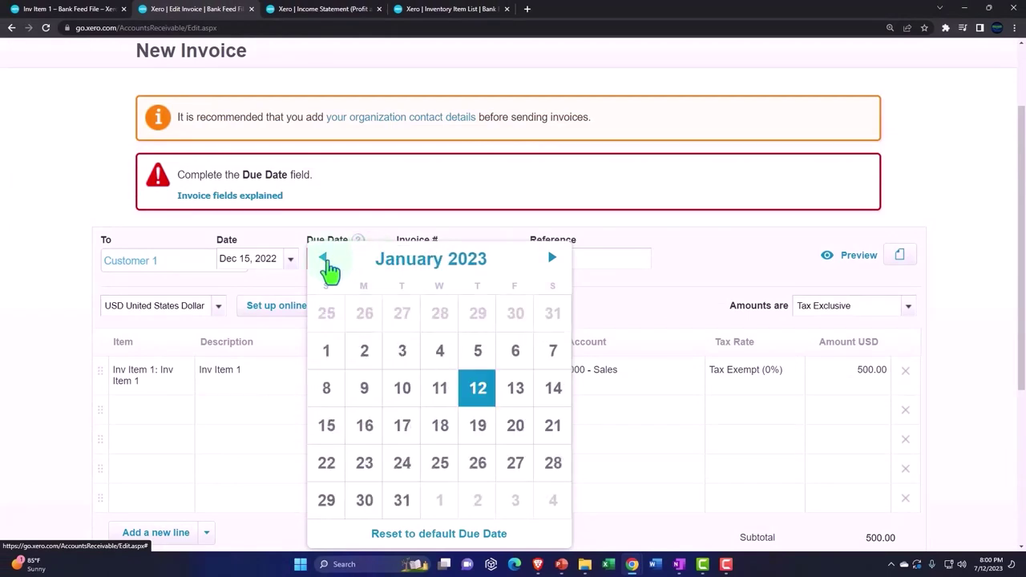
pyautogui.click(324, 259)
pyautogui.click(324, 259)
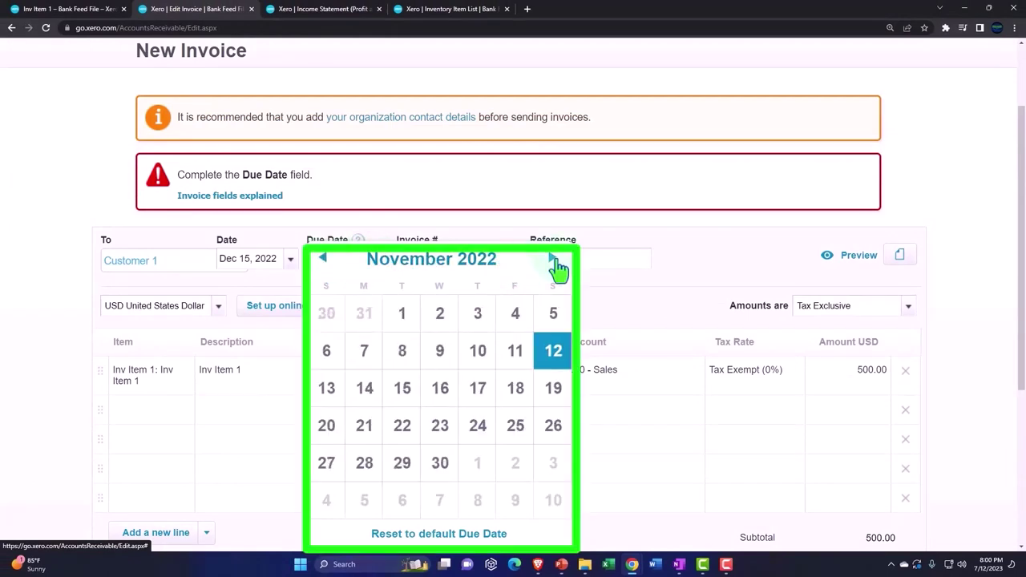
pyautogui.click(556, 265)
pyautogui.click(550, 465)
pyautogui.scroll(-3, 670, 517)
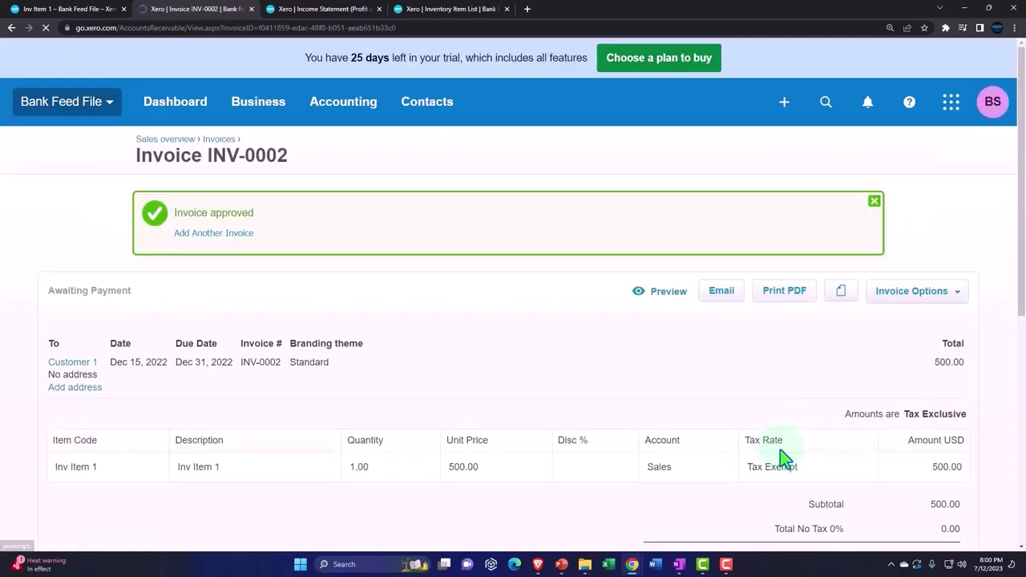
# Step: Update the 2022 income statement to show 500.00 sales, 60.00 cost of goods sold and 440.00 gross profit
pyautogui.click(331, 10)
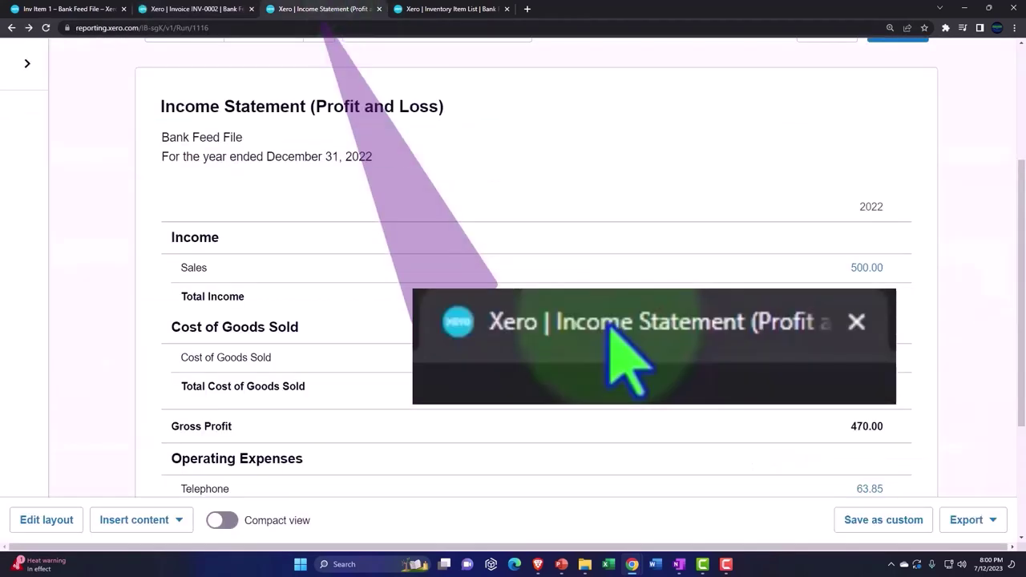
pyautogui.scroll(2, 513, 280)
pyautogui.click(890, 192)
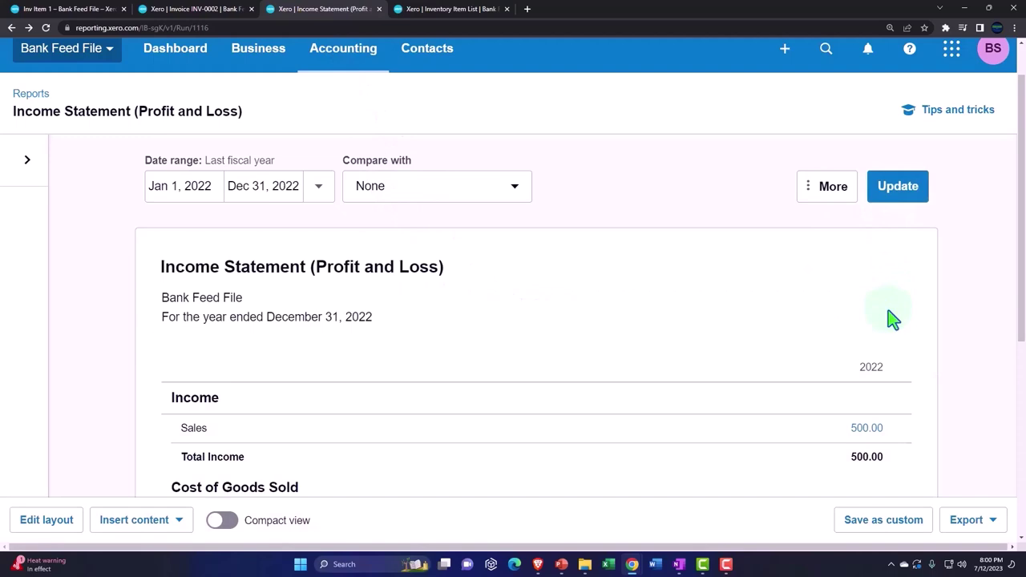
pyautogui.scroll(-2, 892, 319)
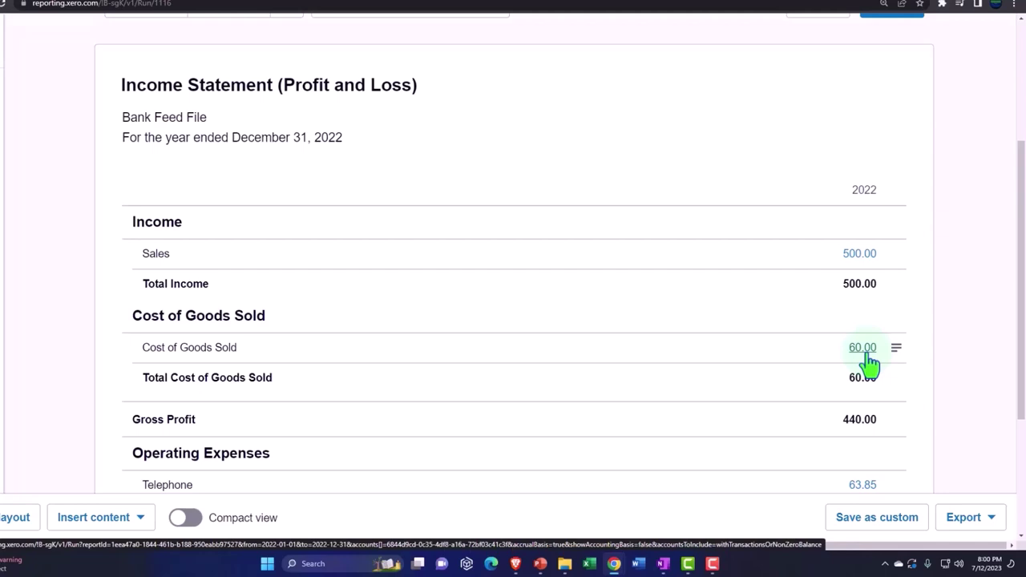
# Step: Drill into the 60.00 cost of goods sold amount to review its transactions
pyautogui.click(865, 350)
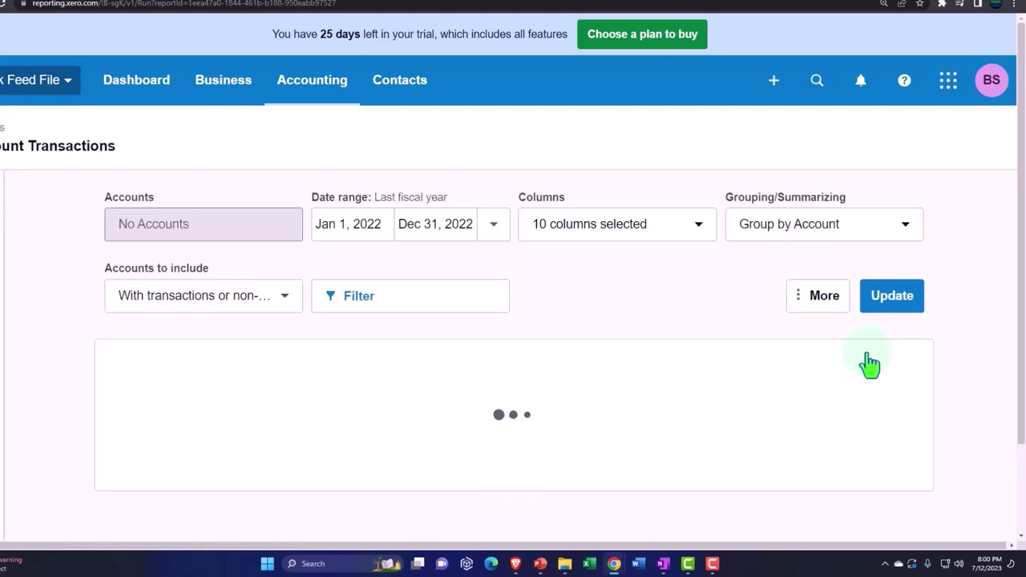
pyautogui.scroll(-3, 870, 365)
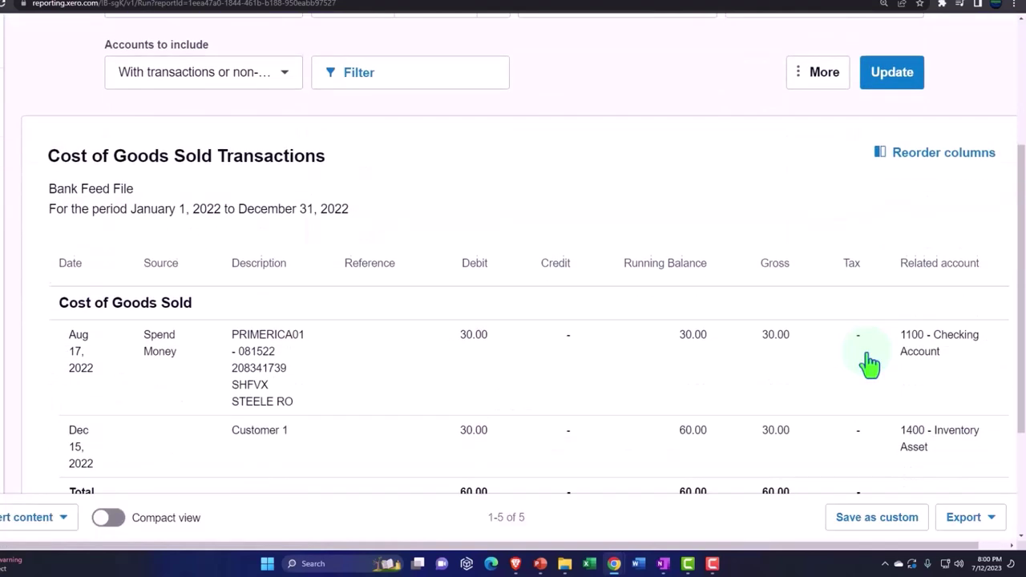
pyautogui.scroll(-1, 868, 362)
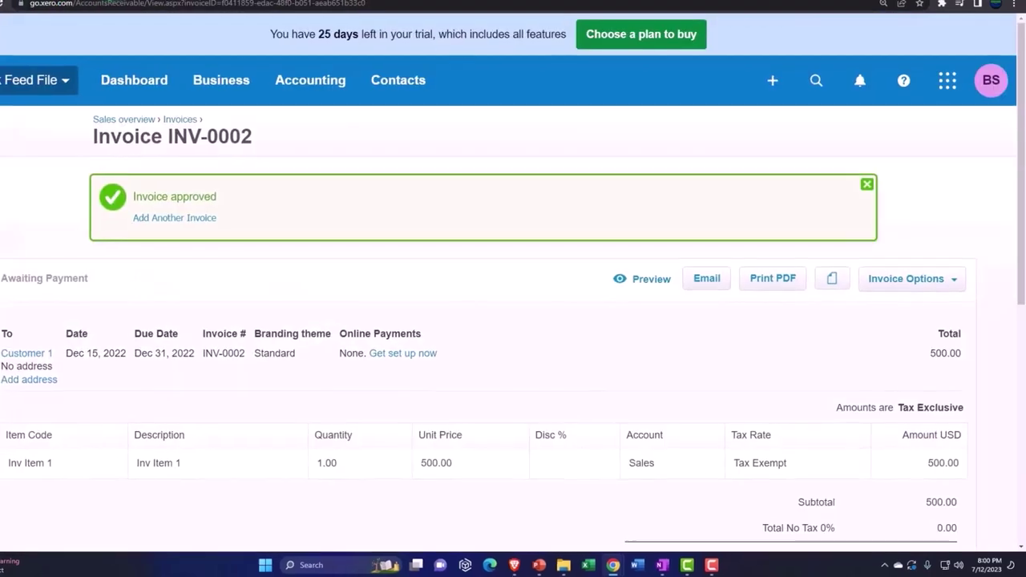
# Step: Open and review the Balance Sheet report
pyautogui.click(211, 98)
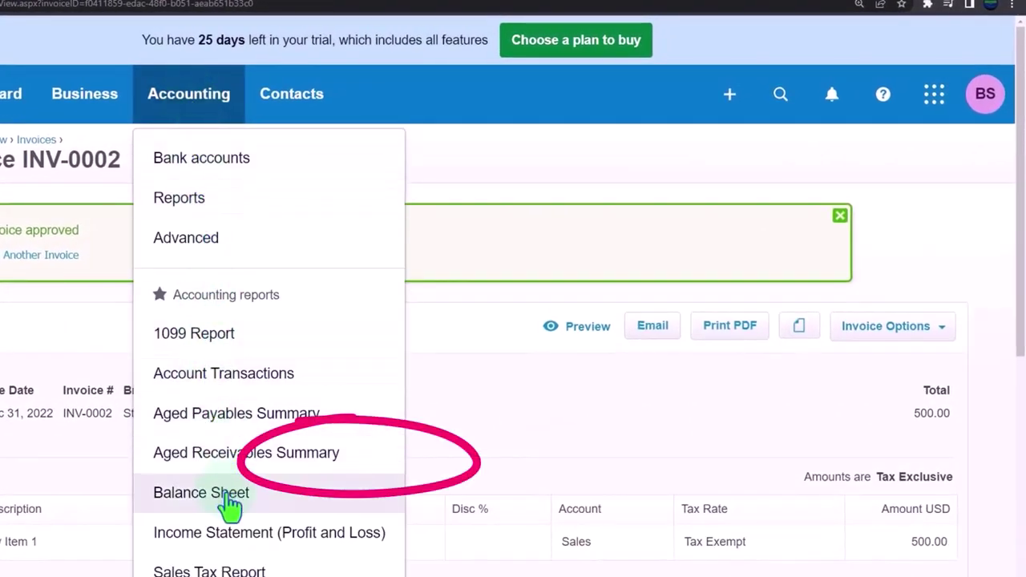
pyautogui.click(231, 497)
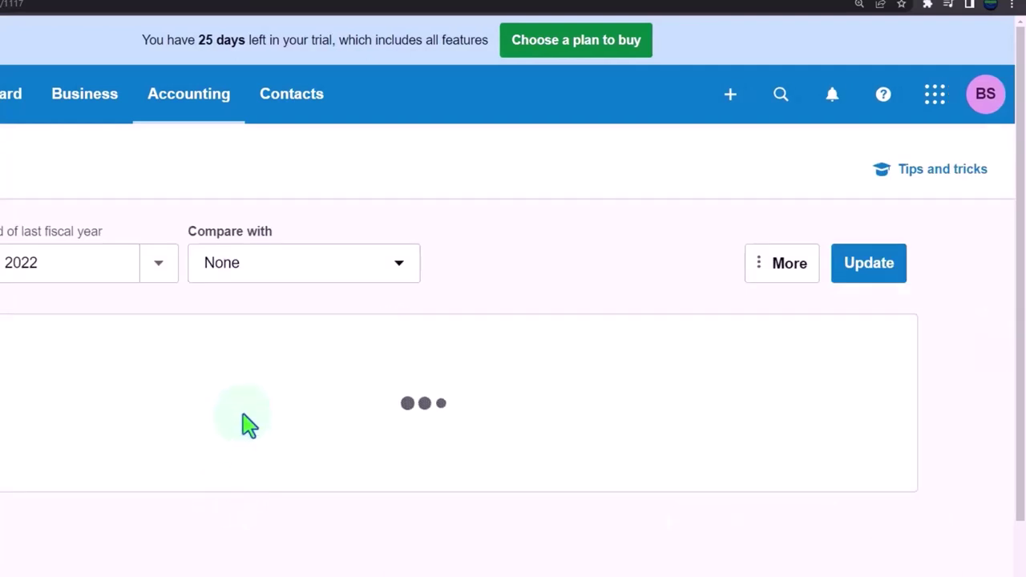
pyautogui.scroll(-5, 248, 425)
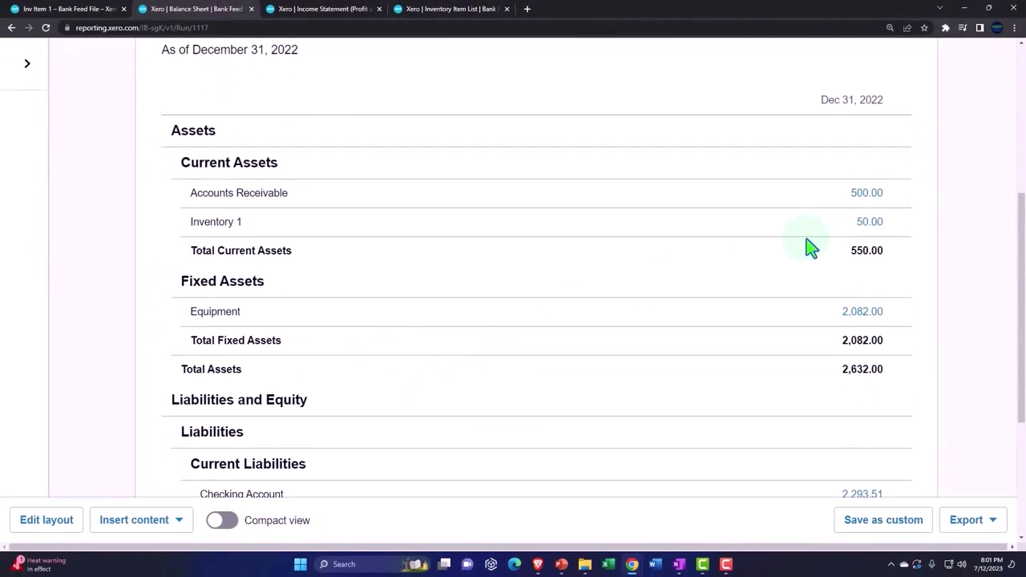
# Step: Refresh the Inventory Item List, showing Inv Item 1 with no quantity or value on hand
pyautogui.click(465, 10)
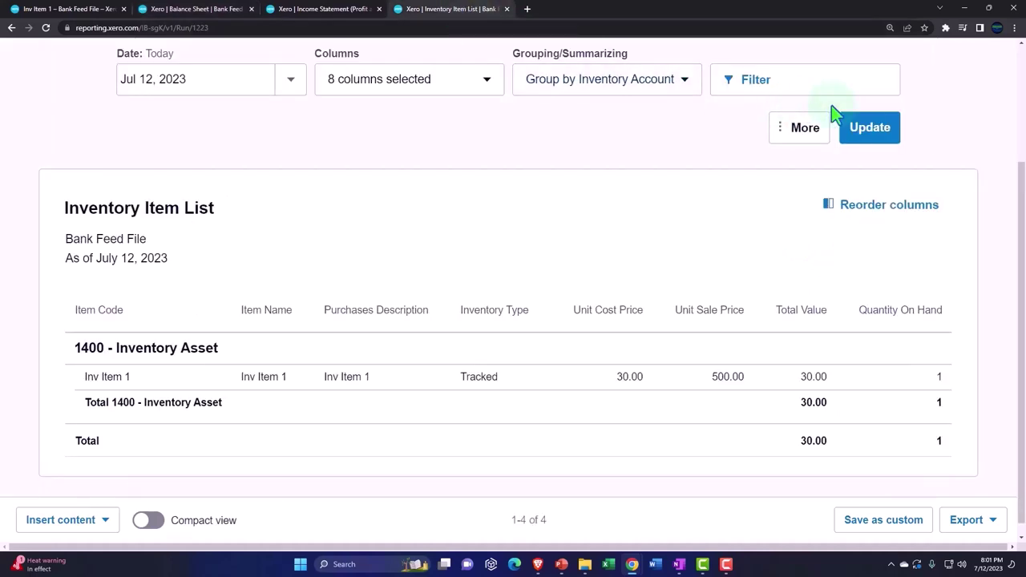
pyautogui.click(865, 133)
pyautogui.scroll(-1, 847, 222)
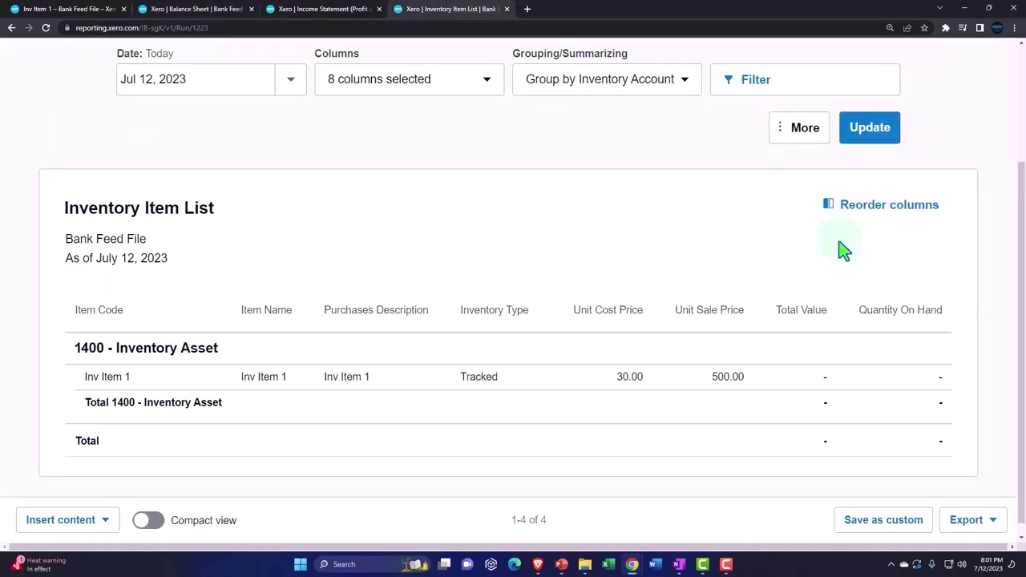
pyautogui.scroll(-1, 826, 321)
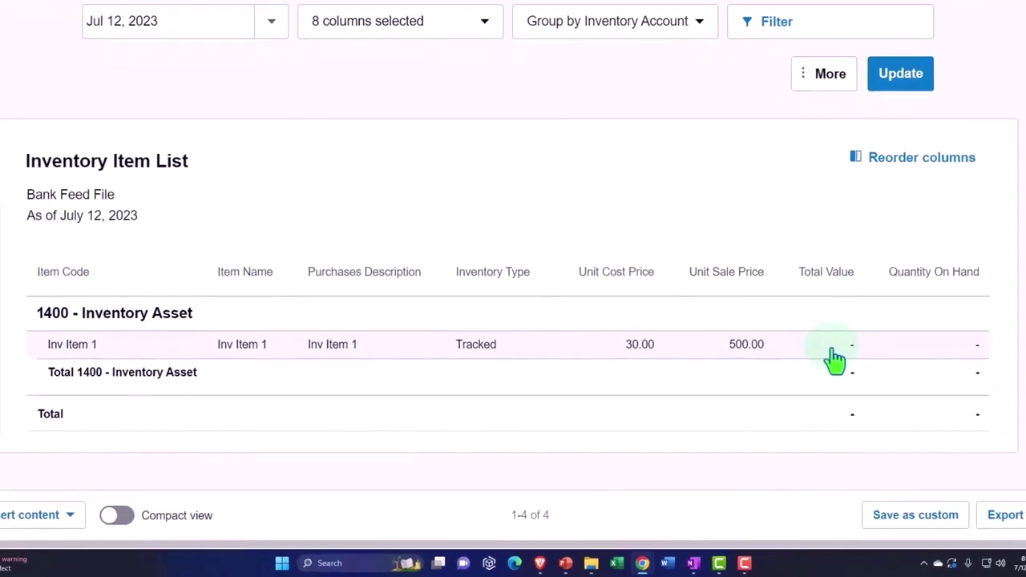
pyautogui.scroll(3, 802, 304)
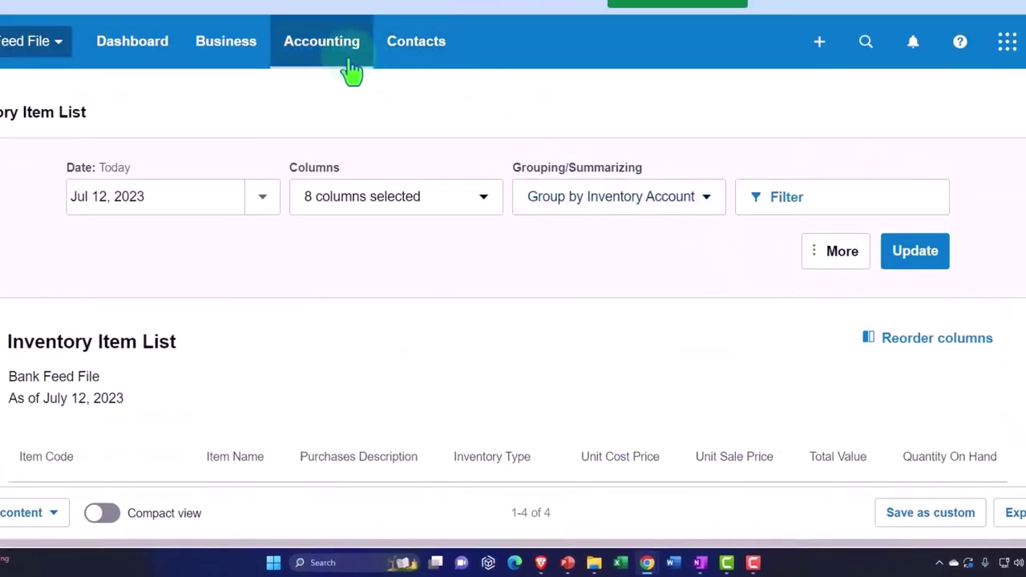
# Step: Find the Trial Balance via a 'tria' report search and review its 2,793.51 debit and credit totals
pyautogui.click(324, 64)
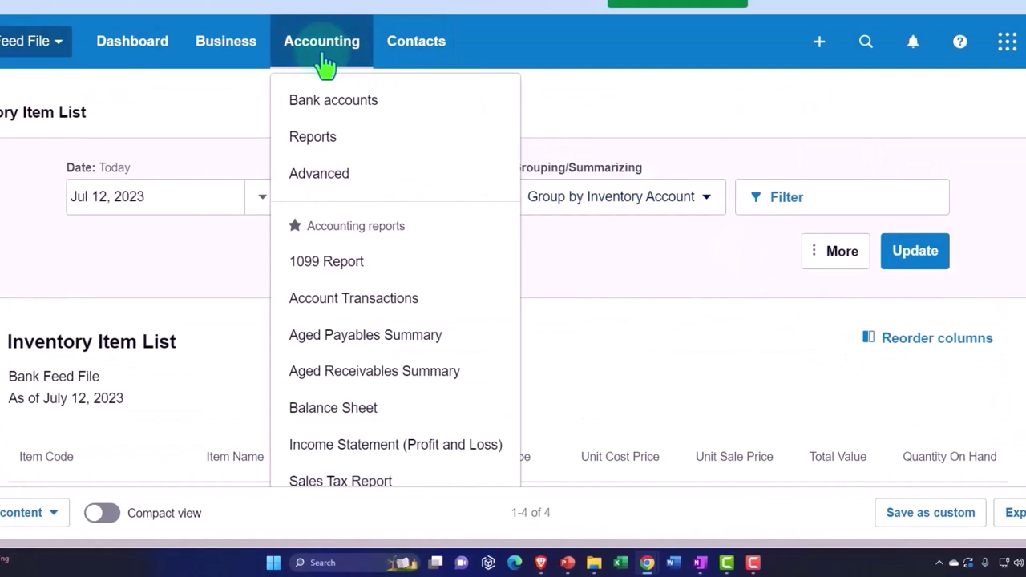
pyautogui.click(341, 155)
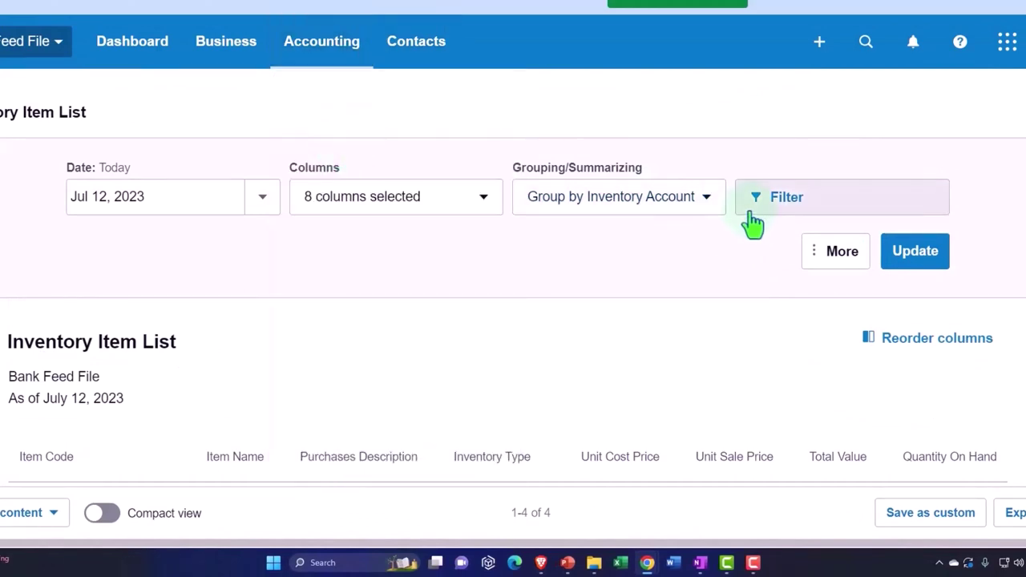
pyautogui.click(750, 95)
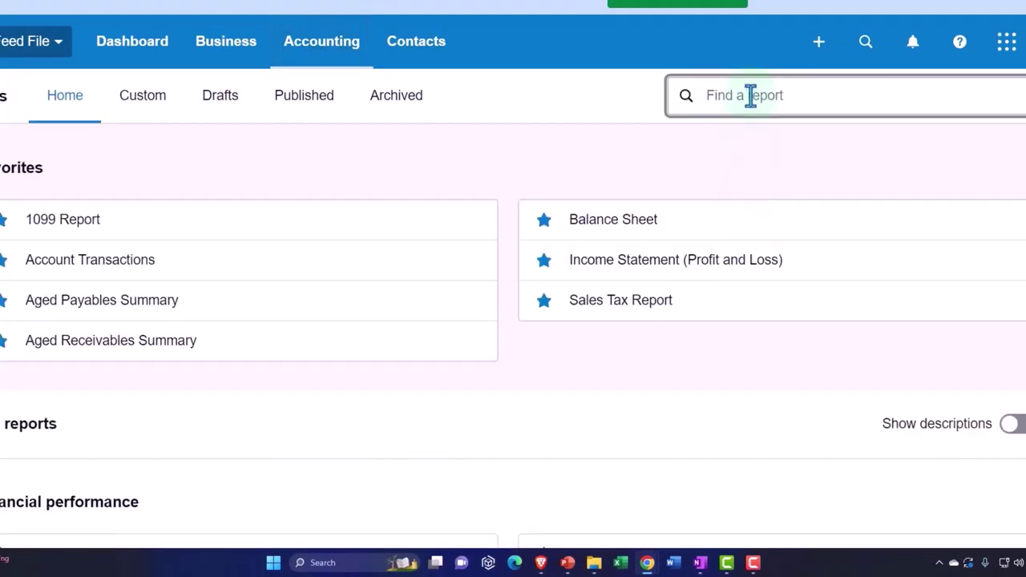
pyautogui.click(749, 195)
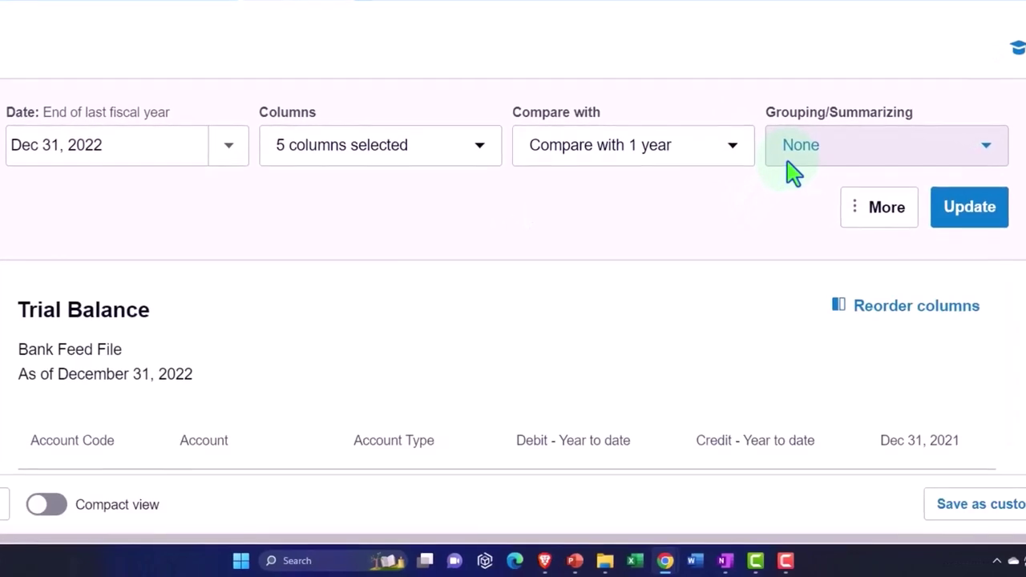
pyautogui.scroll(-4, 773, 196)
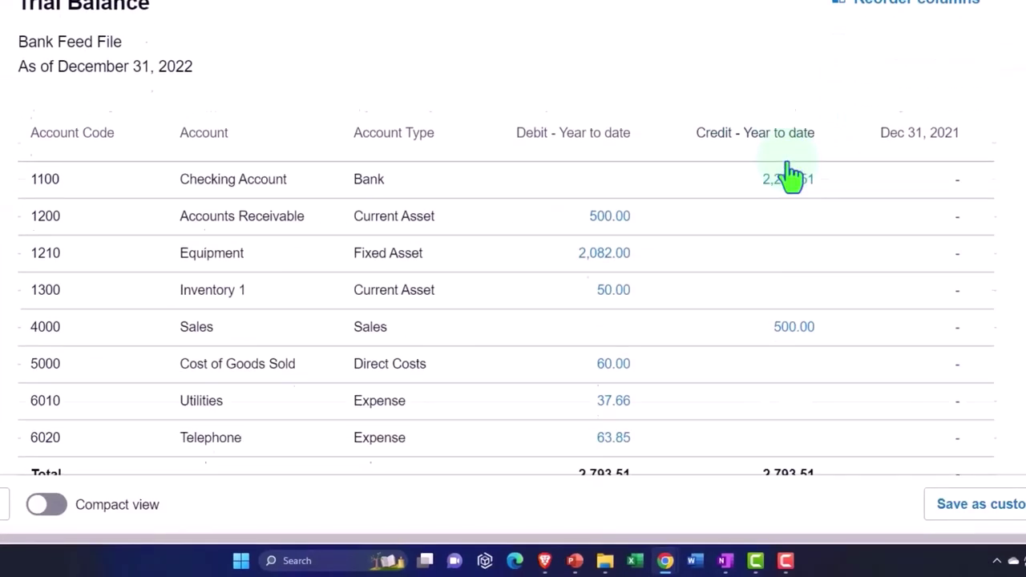
pyautogui.scroll(-2, 789, 176)
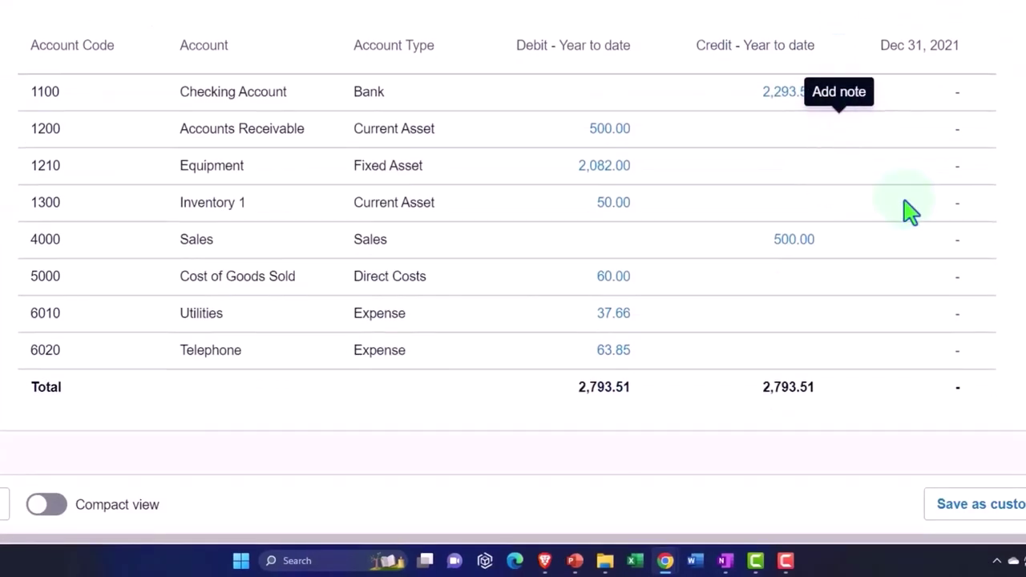